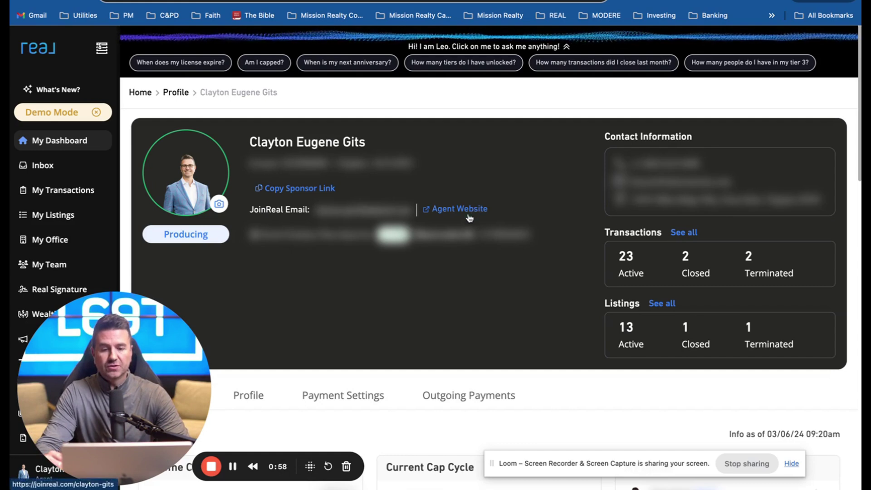
{"action": "scroll", "coordinate": [543, 337], "scroll_direction": "down", "scroll_amount": 3}
{"action": "scroll", "coordinate": [544, 337], "scroll_direction": "down", "scroll_amount": 2}
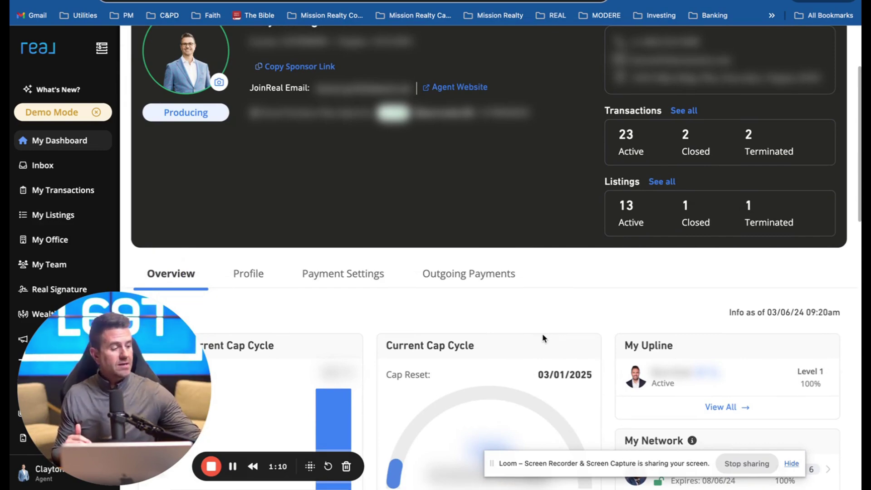
{"action": "scroll", "coordinate": [543, 338], "scroll_direction": "up", "scroll_amount": 3}
{"action": "scroll", "coordinate": [543, 338], "scroll_direction": "up", "scroll_amount": 2}
{"action": "scroll", "coordinate": [543, 338], "scroll_direction": "down", "scroll_amount": 1}
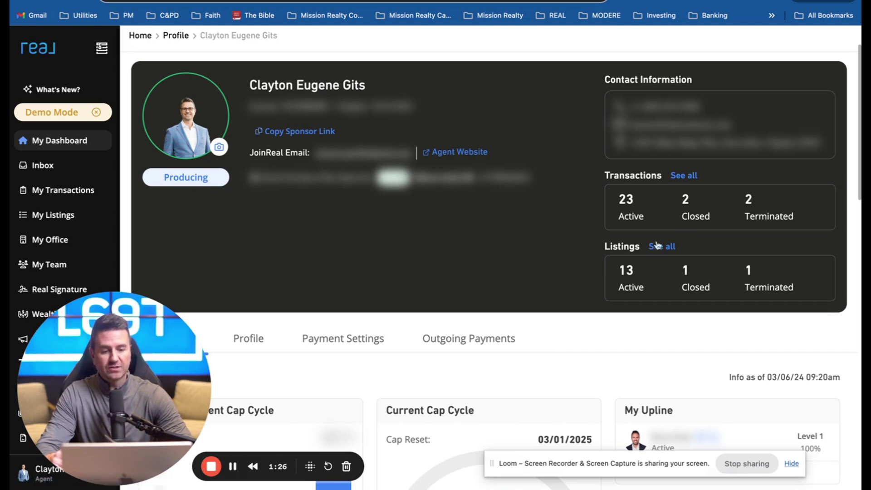
{"action": "scroll", "coordinate": [475, 238], "scroll_direction": "down", "scroll_amount": 3}
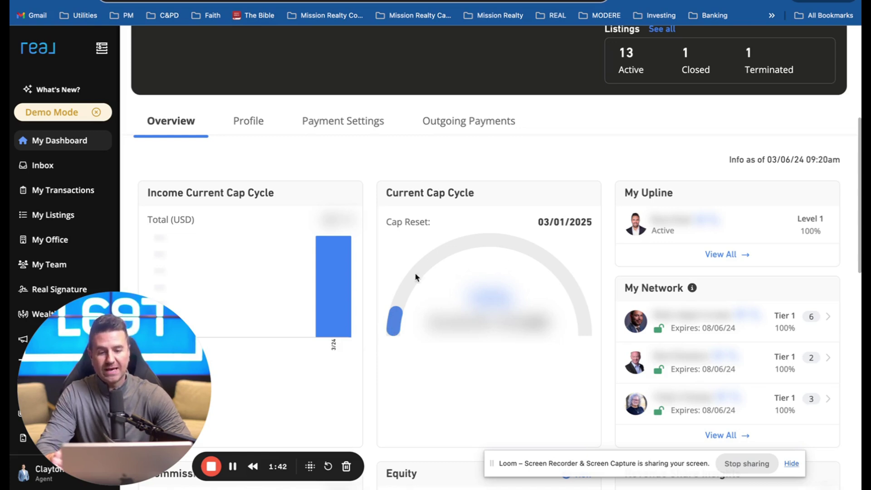
{"action": "scroll", "coordinate": [505, 269], "scroll_direction": "down", "scroll_amount": 1}
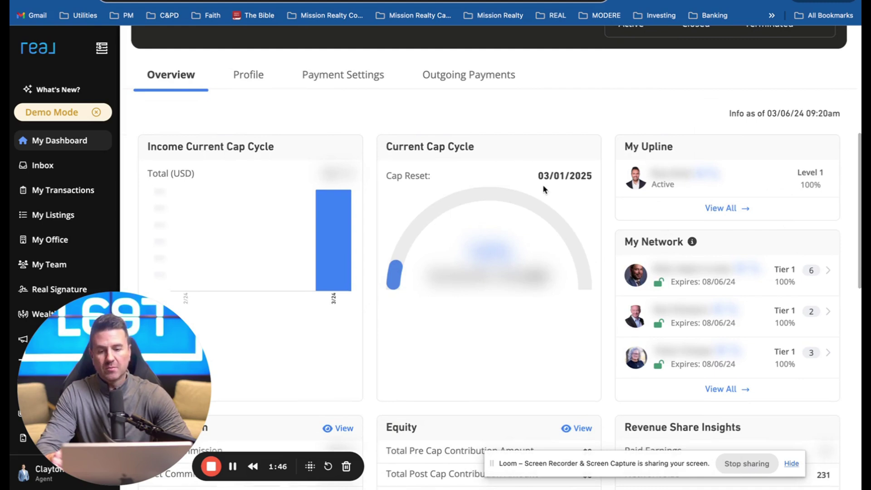
{"action": "scroll", "coordinate": [542, 184], "scroll_direction": "down", "scroll_amount": 4}
{"action": "scroll", "coordinate": [542, 185], "scroll_direction": "down", "scroll_amount": 1}
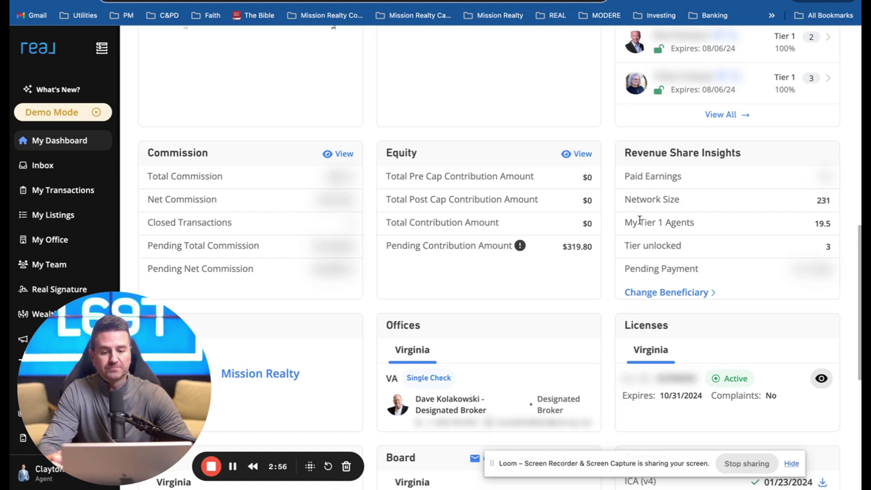
{"action": "scroll", "coordinate": [624, 223], "scroll_direction": "down", "scroll_amount": 4}
{"action": "scroll", "coordinate": [624, 224], "scroll_direction": "down", "scroll_amount": 1}
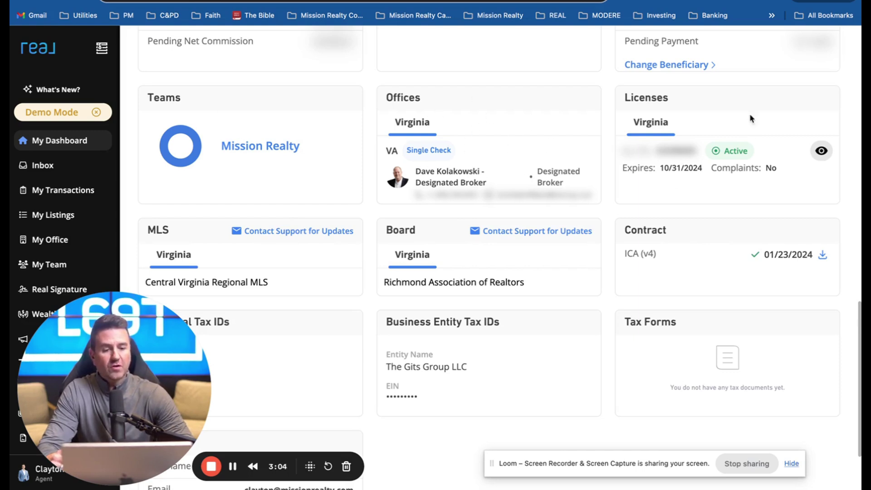
{"action": "scroll", "coordinate": [657, 196], "scroll_direction": "down", "scroll_amount": 1}
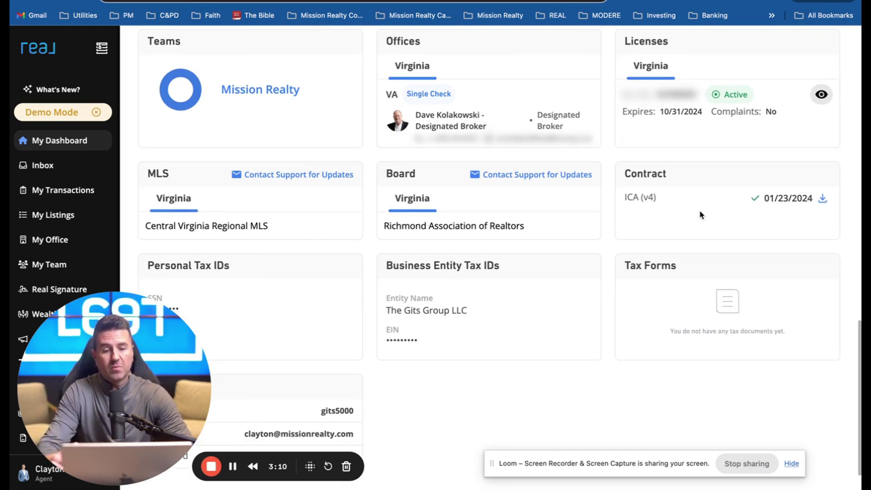
{"action": "scroll", "coordinate": [252, 238], "scroll_direction": "down", "scroll_amount": 1}
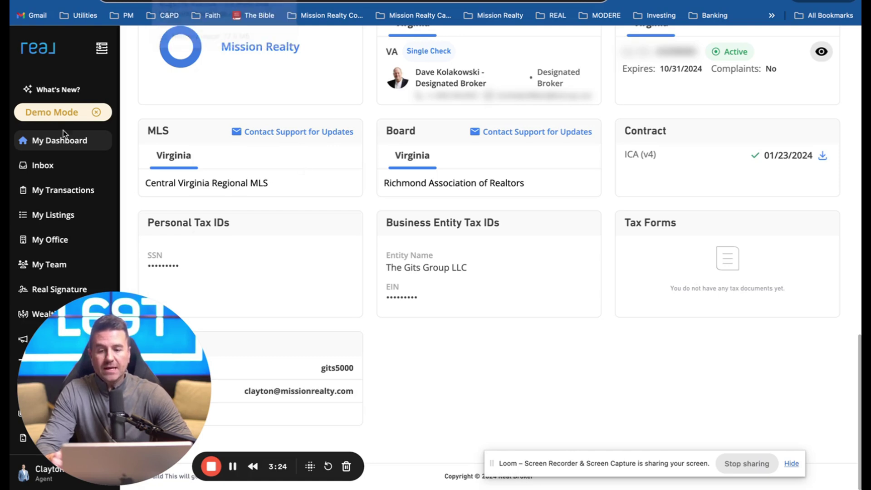
Step: Open the Inbox to the Augusta transaction's comment thread below its commission validation notice
{"action": "left_click", "coordinate": [42, 165]}
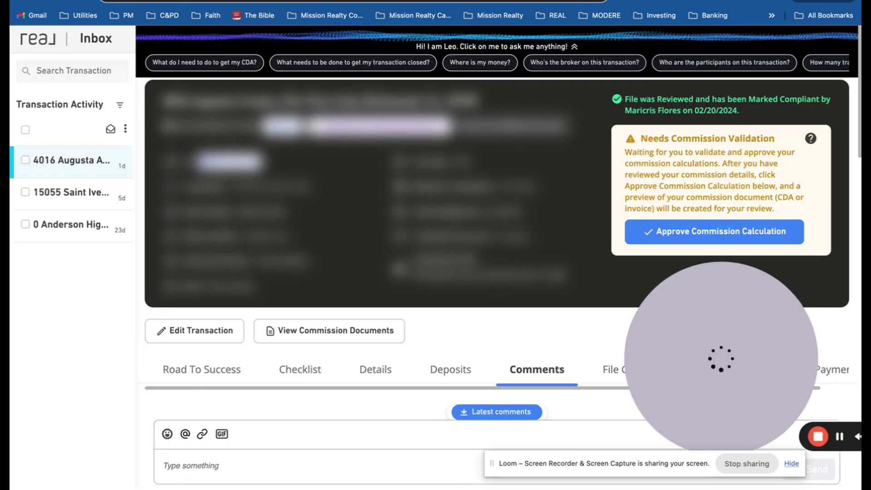
{"action": "mouse_move", "coordinate": [711, 309]}
{"action": "left_mouse_down"}
{"action": "mouse_move", "coordinate": [247, 311]}
{"action": "mouse_move", "coordinate": [81, 362]}
{"action": "left_mouse_up"}
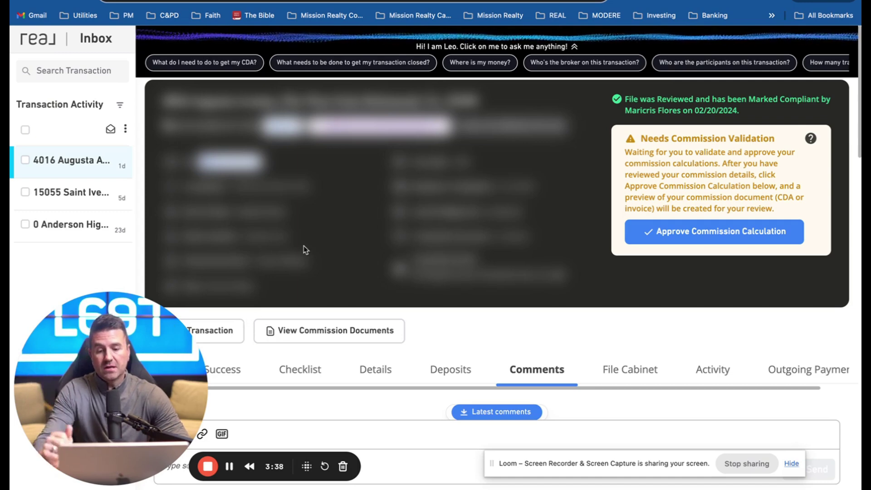
{"action": "scroll", "coordinate": [304, 249], "scroll_direction": "down", "scroll_amount": 5}
{"action": "scroll", "coordinate": [303, 248], "scroll_direction": "down", "scroll_amount": 3}
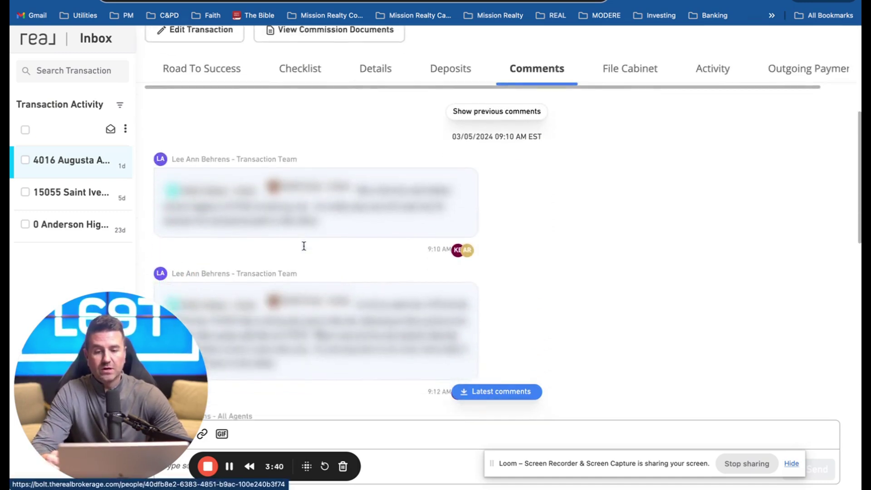
{"action": "scroll", "coordinate": [303, 246], "scroll_direction": "down", "scroll_amount": 4}
{"action": "scroll", "coordinate": [304, 246], "scroll_direction": "down", "scroll_amount": 3}
{"action": "scroll", "coordinate": [303, 246], "scroll_direction": "down", "scroll_amount": 3}
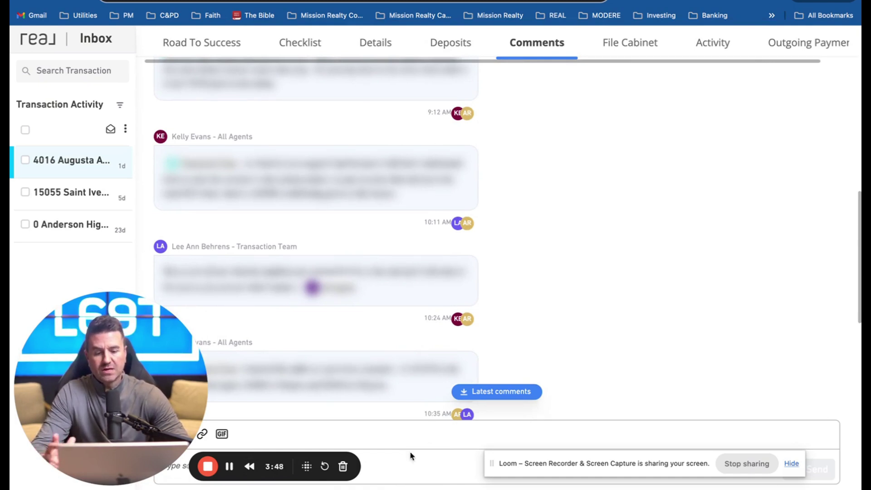
{"action": "scroll", "coordinate": [405, 264], "scroll_direction": "up", "scroll_amount": 10}
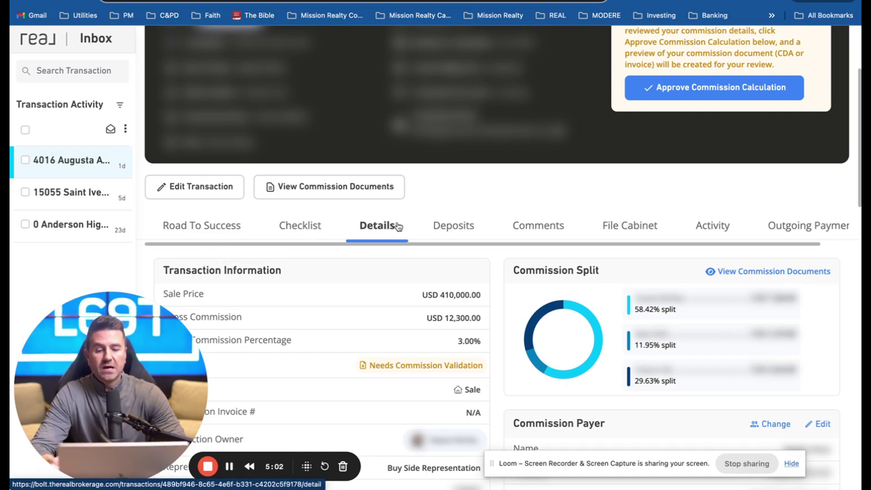
{"action": "scroll", "coordinate": [438, 281], "scroll_direction": "down", "scroll_amount": 1}
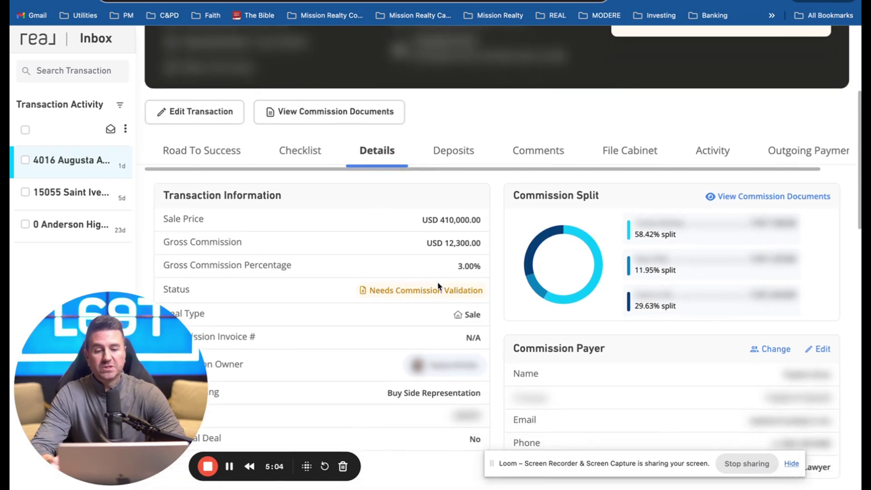
{"action": "scroll", "coordinate": [437, 281], "scroll_direction": "down", "scroll_amount": 2}
{"action": "scroll", "coordinate": [437, 281], "scroll_direction": "down", "scroll_amount": 3}
{"action": "scroll", "coordinate": [438, 281], "scroll_direction": "up", "scroll_amount": 2}
{"action": "scroll", "coordinate": [438, 281], "scroll_direction": "up", "scroll_amount": 1}
{"action": "scroll", "coordinate": [718, 167], "scroll_direction": "down", "scroll_amount": 2}
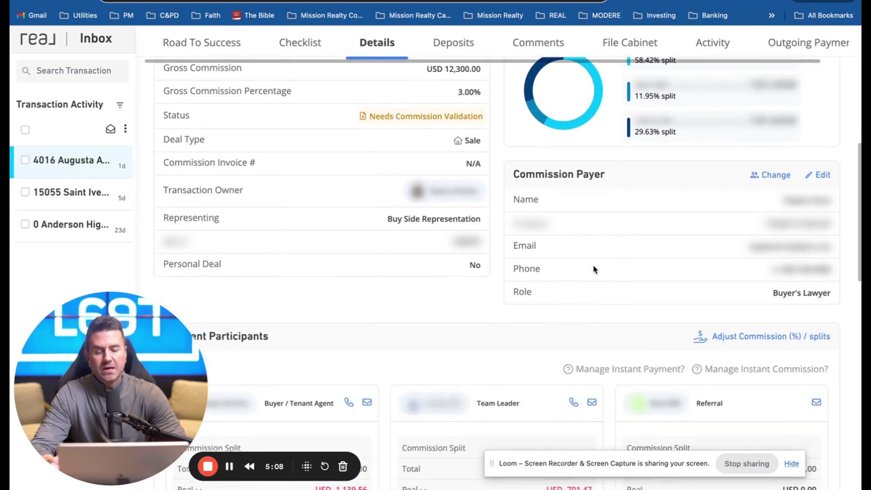
{"action": "scroll", "coordinate": [593, 269], "scroll_direction": "down", "scroll_amount": 2}
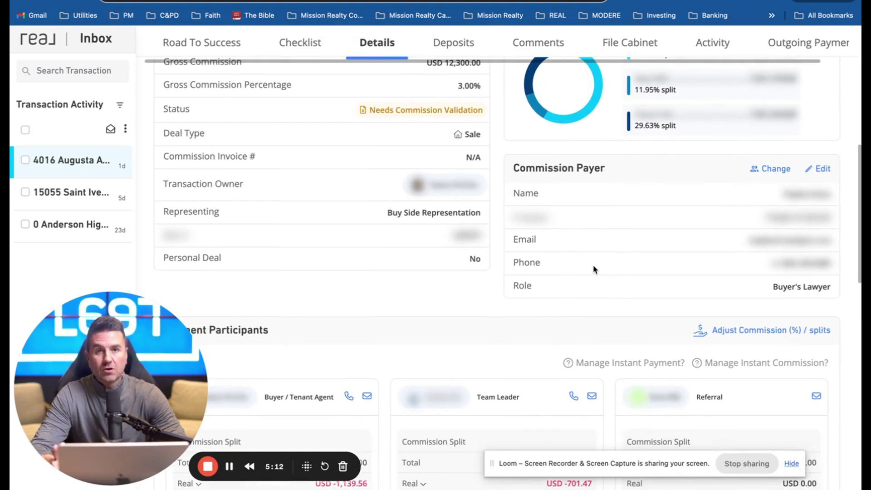
{"action": "scroll", "coordinate": [594, 269], "scroll_direction": "down", "scroll_amount": 3}
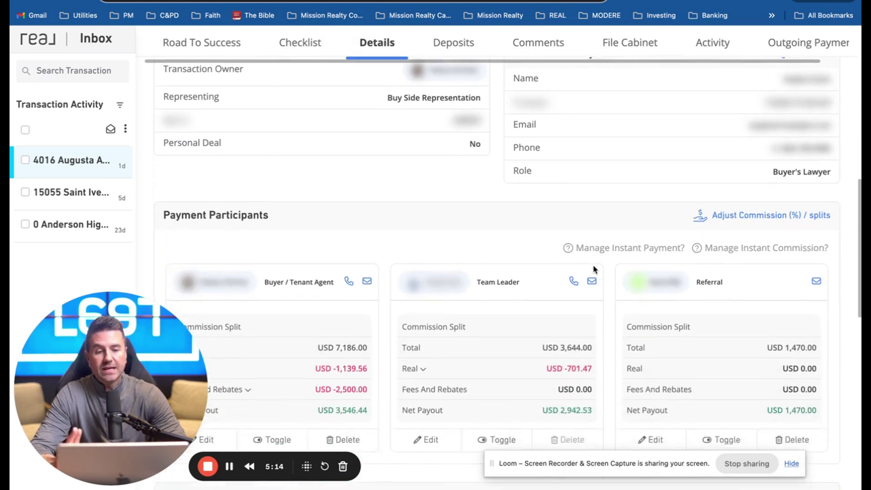
{"action": "scroll", "coordinate": [593, 270], "scroll_direction": "down", "scroll_amount": 1}
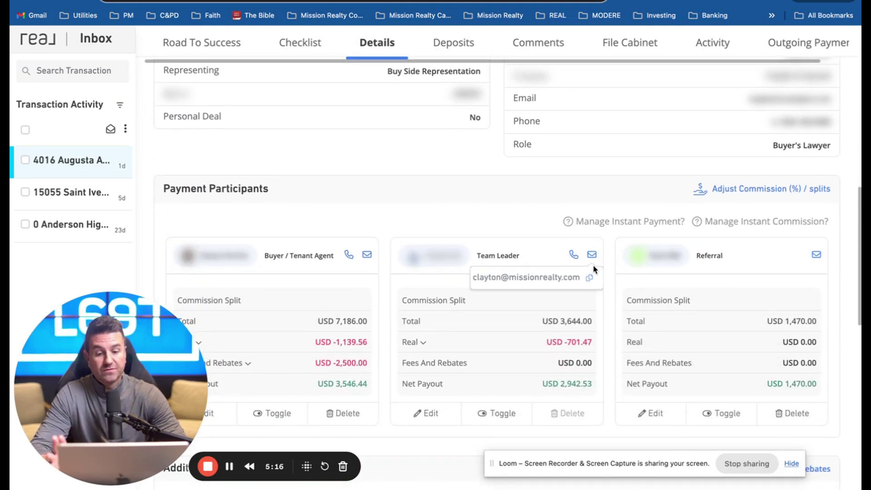
{"action": "scroll", "coordinate": [592, 269], "scroll_direction": "down", "scroll_amount": 3}
{"action": "scroll", "coordinate": [593, 270], "scroll_direction": "down", "scroll_amount": 1}
{"action": "scroll", "coordinate": [593, 269], "scroll_direction": "down", "scroll_amount": 2}
{"action": "scroll", "coordinate": [594, 269], "scroll_direction": "down", "scroll_amount": 1}
{"action": "scroll", "coordinate": [594, 270], "scroll_direction": "down", "scroll_amount": 2}
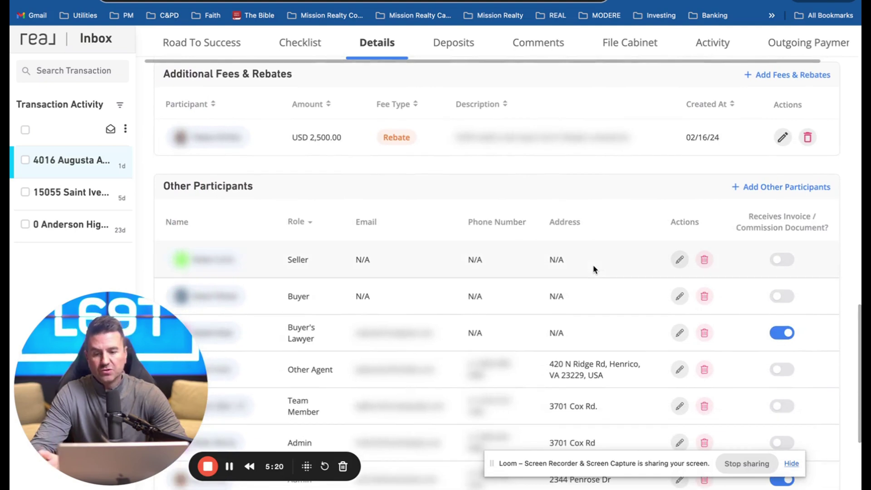
{"action": "scroll", "coordinate": [594, 269], "scroll_direction": "down", "scroll_amount": 2}
{"action": "scroll", "coordinate": [593, 270], "scroll_direction": "down", "scroll_amount": 1}
{"action": "scroll", "coordinate": [593, 269], "scroll_direction": "down", "scroll_amount": 2}
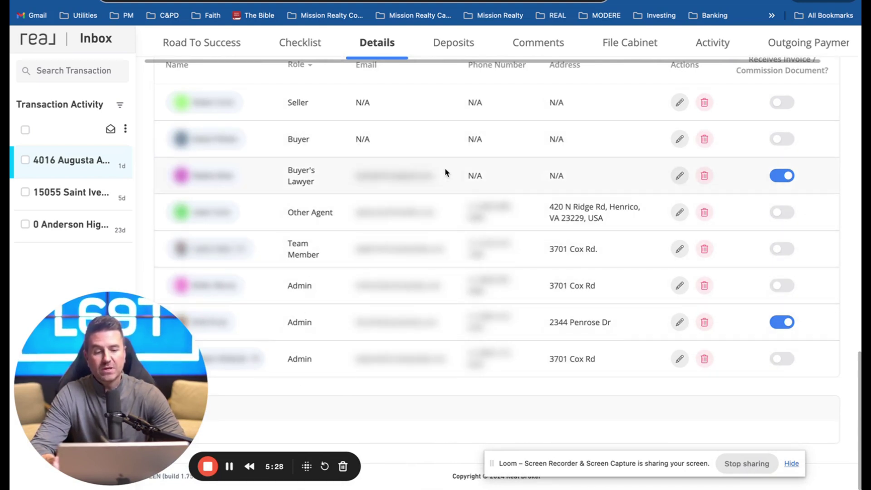
{"action": "scroll", "coordinate": [444, 167], "scroll_direction": "up", "scroll_amount": 3}
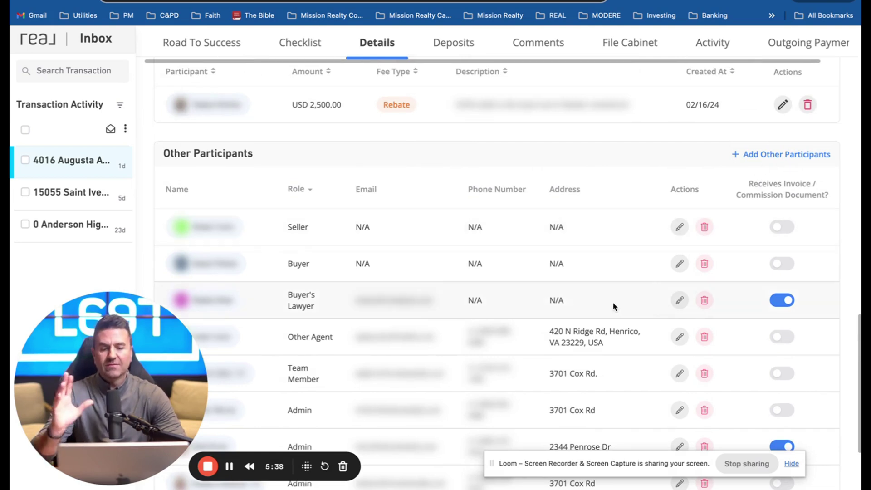
{"action": "scroll", "coordinate": [612, 301], "scroll_direction": "up", "scroll_amount": 5}
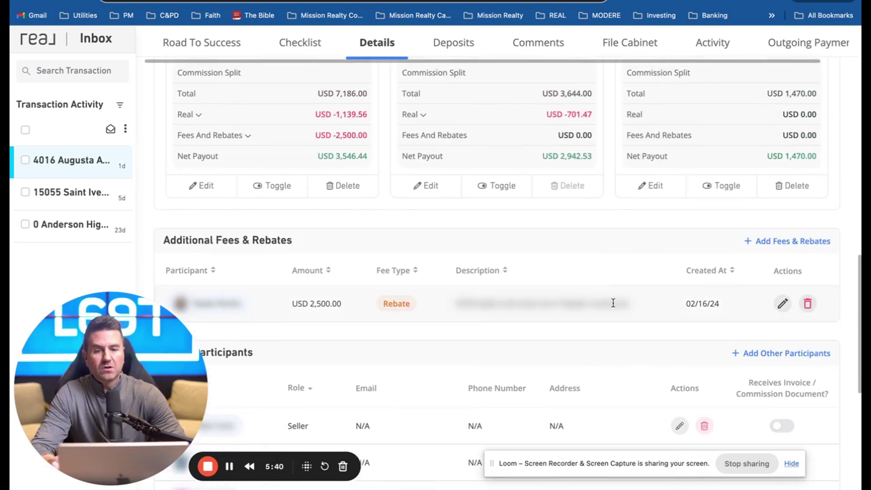
{"action": "scroll", "coordinate": [612, 301], "scroll_direction": "up", "scroll_amount": 5}
{"action": "scroll", "coordinate": [612, 302], "scroll_direction": "up", "scroll_amount": 5}
{"action": "scroll", "coordinate": [612, 302], "scroll_direction": "up", "scroll_amount": 5}
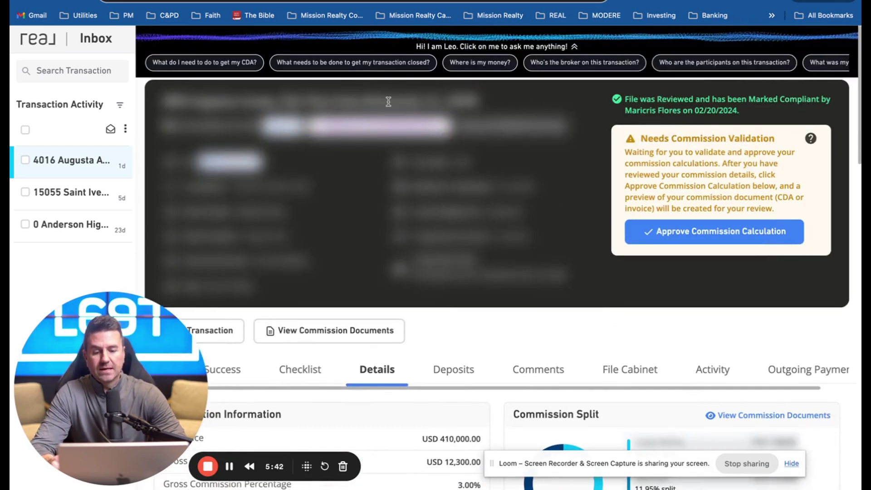
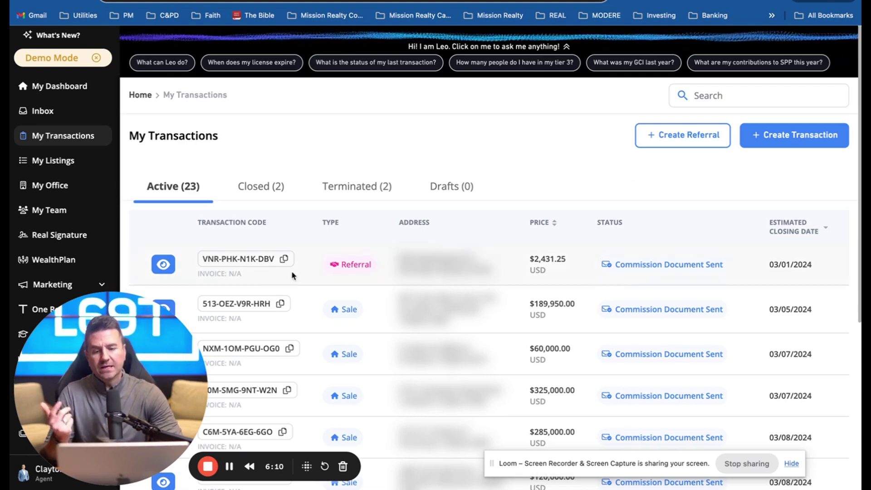
{"action": "scroll", "coordinate": [605, 265], "scroll_direction": "down", "scroll_amount": 1}
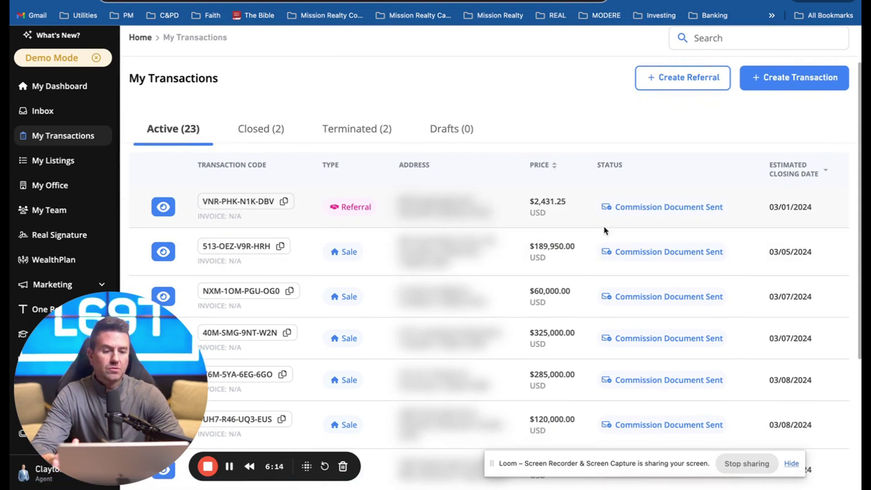
{"action": "scroll", "coordinate": [536, 209], "scroll_direction": "up", "scroll_amount": 1}
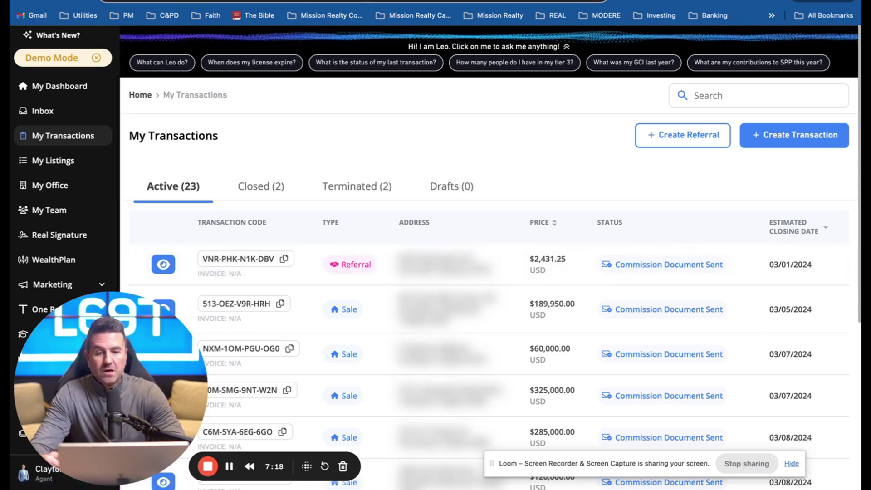
{"action": "left_click", "coordinate": [52, 160]}
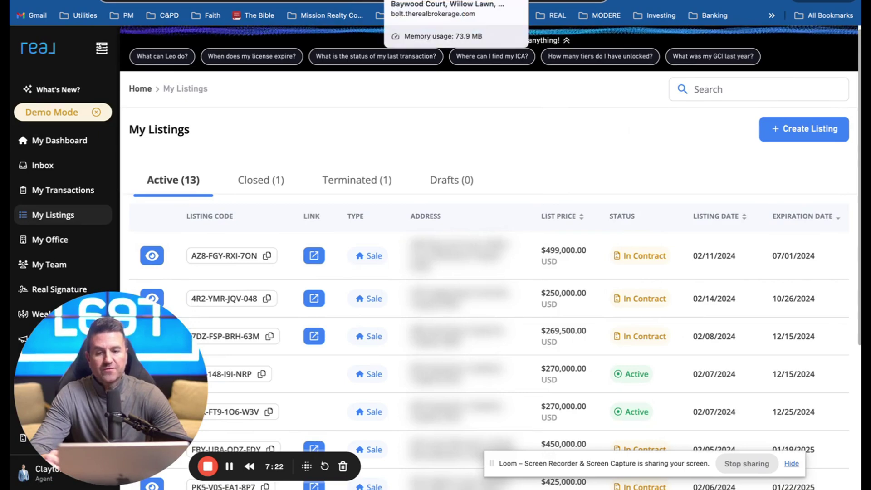
{"action": "left_click", "coordinate": [422, 15]}
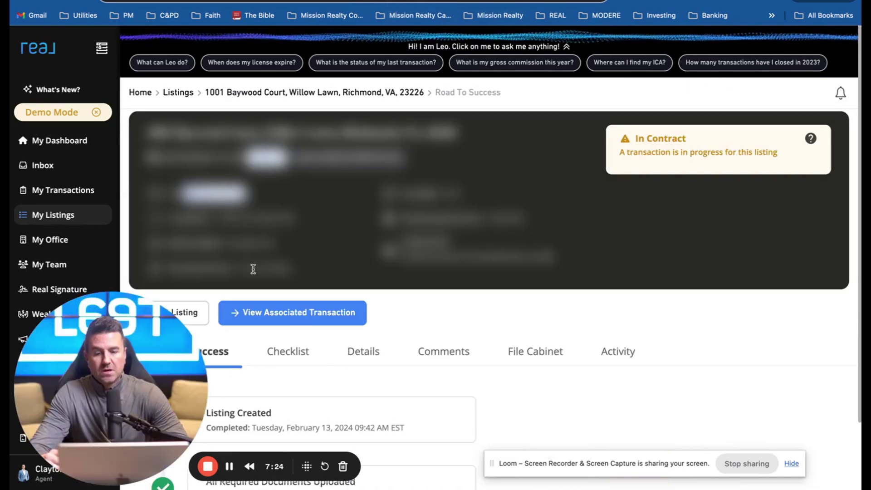
{"action": "scroll", "coordinate": [252, 269], "scroll_direction": "down", "scroll_amount": 1}
{"action": "scroll", "coordinate": [252, 269], "scroll_direction": "down", "scroll_amount": 1}
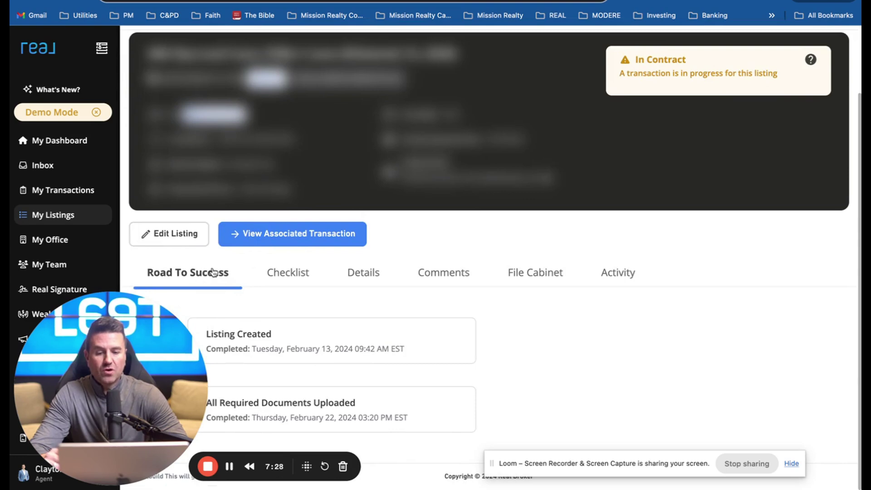
{"action": "left_click", "coordinate": [284, 276]}
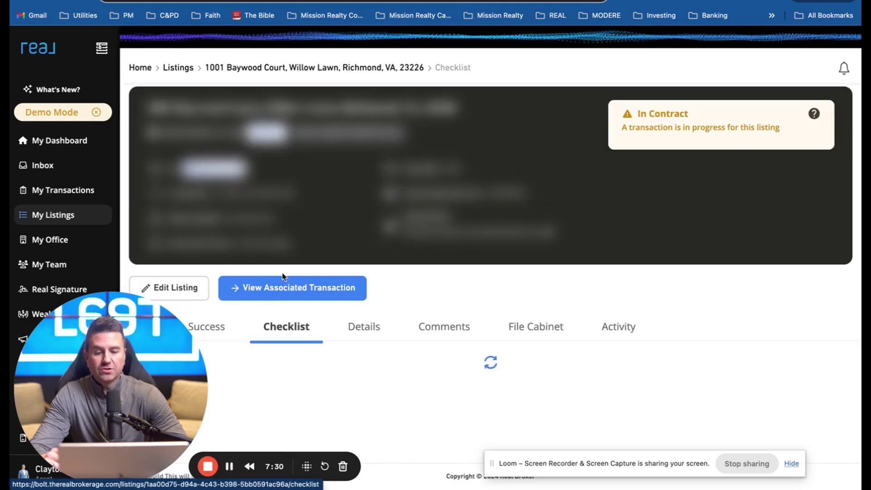
{"action": "scroll", "coordinate": [292, 323], "scroll_direction": "down", "scroll_amount": 5}
{"action": "scroll", "coordinate": [292, 322], "scroll_direction": "down", "scroll_amount": 5}
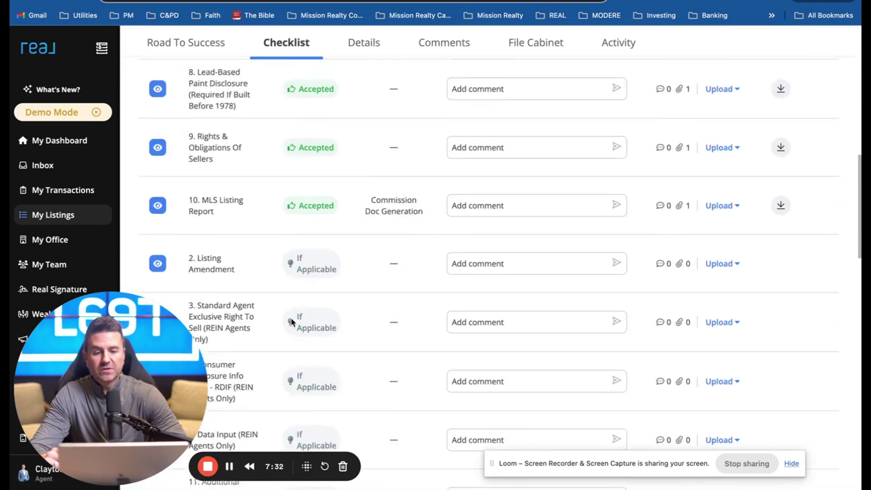
{"action": "scroll", "coordinate": [292, 323], "scroll_direction": "down", "scroll_amount": 4}
{"action": "scroll", "coordinate": [292, 322], "scroll_direction": "down", "scroll_amount": 4}
{"action": "scroll", "coordinate": [292, 322], "scroll_direction": "down", "scroll_amount": 4}
{"action": "scroll", "coordinate": [292, 322], "scroll_direction": "down", "scroll_amount": 4}
{"action": "scroll", "coordinate": [292, 323], "scroll_direction": "down", "scroll_amount": 4}
{"action": "scroll", "coordinate": [292, 322], "scroll_direction": "up", "scroll_amount": 6}
{"action": "scroll", "coordinate": [292, 322], "scroll_direction": "up", "scroll_amount": 6}
{"action": "scroll", "coordinate": [292, 322], "scroll_direction": "up", "scroll_amount": 6}
{"action": "scroll", "coordinate": [292, 322], "scroll_direction": "up", "scroll_amount": 6}
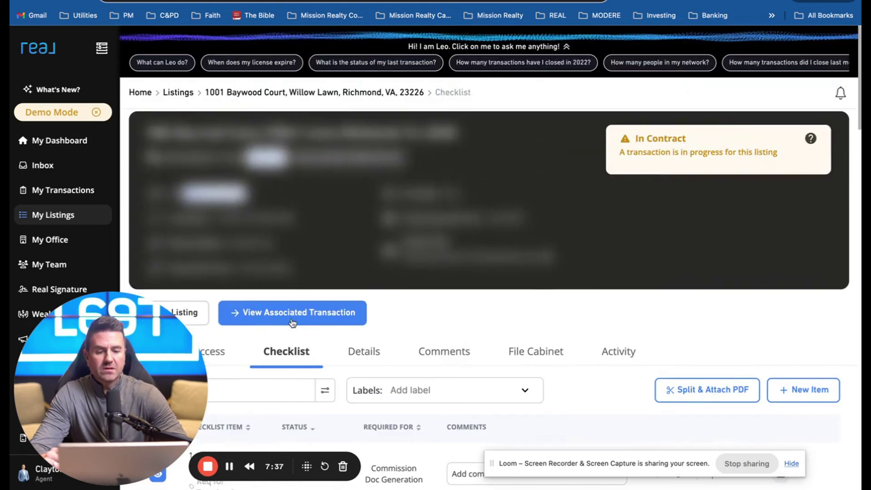
{"action": "left_click", "coordinate": [367, 354]}
{"action": "left_click", "coordinate": [442, 326]}
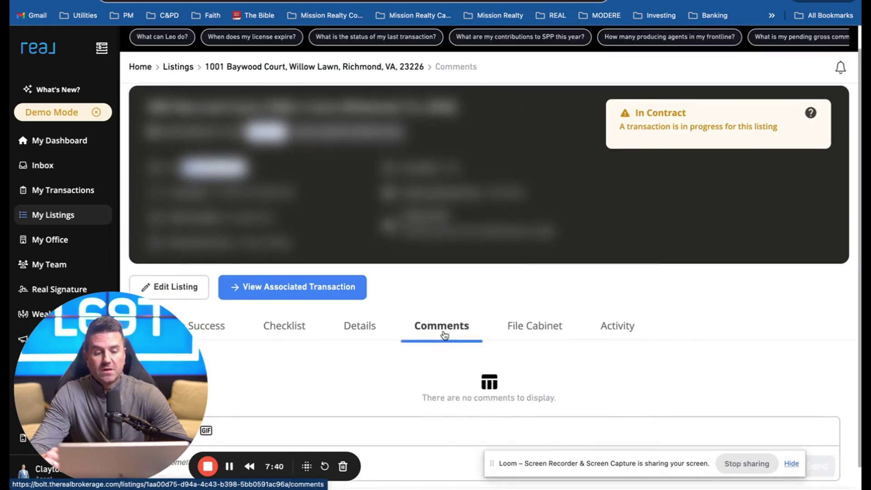
Step: Review the Mission Realty team's 27 agents, their roles and cap progress
{"action": "left_click", "coordinate": [357, 20]}
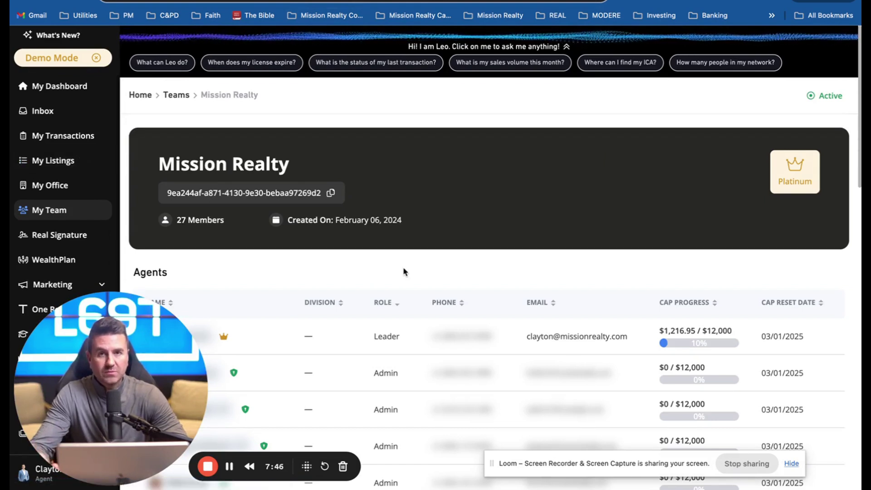
{"action": "scroll", "coordinate": [465, 323], "scroll_direction": "down", "scroll_amount": 4}
{"action": "scroll", "coordinate": [465, 322], "scroll_direction": "down", "scroll_amount": 3}
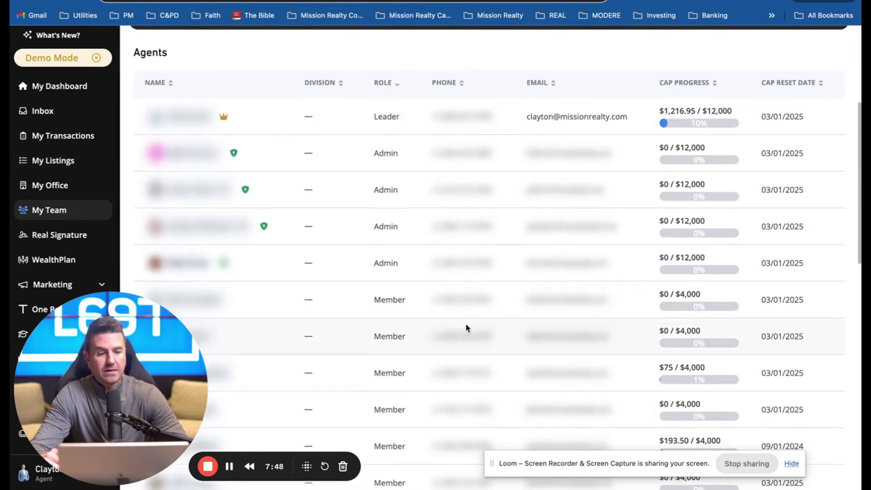
{"action": "scroll", "coordinate": [465, 327], "scroll_direction": "down", "scroll_amount": 5}
{"action": "scroll", "coordinate": [465, 327], "scroll_direction": "down", "scroll_amount": 2}
{"action": "scroll", "coordinate": [466, 328], "scroll_direction": "down", "scroll_amount": 2}
{"action": "scroll", "coordinate": [465, 325], "scroll_direction": "down", "scroll_amount": 5}
{"action": "scroll", "coordinate": [466, 325], "scroll_direction": "down", "scroll_amount": 2}
{"action": "scroll", "coordinate": [465, 325], "scroll_direction": "up", "scroll_amount": 5}
{"action": "scroll", "coordinate": [466, 327], "scroll_direction": "up", "scroll_amount": 3}
{"action": "scroll", "coordinate": [465, 327], "scroll_direction": "up", "scroll_amount": 5}
{"action": "scroll", "coordinate": [703, 142], "scroll_direction": "up", "scroll_amount": 5}
{"action": "scroll", "coordinate": [702, 143], "scroll_direction": "up", "scroll_amount": 3}
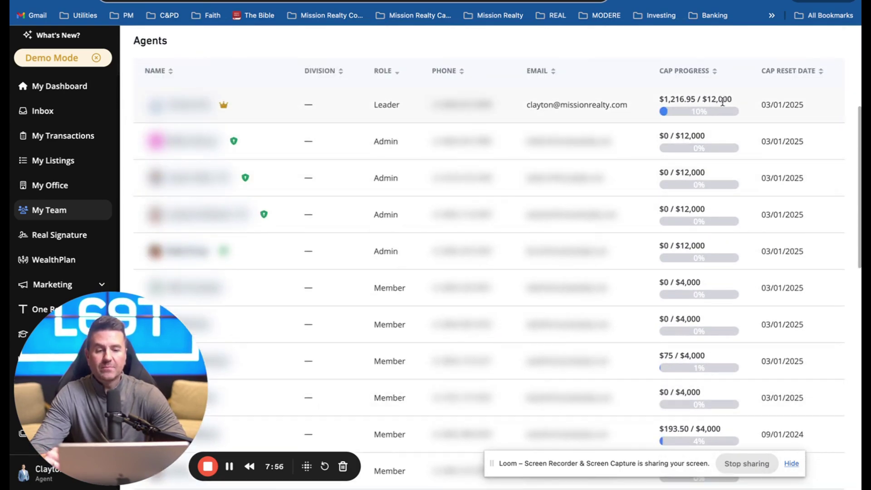
{"action": "scroll", "coordinate": [703, 174], "scroll_direction": "down", "scroll_amount": 1}
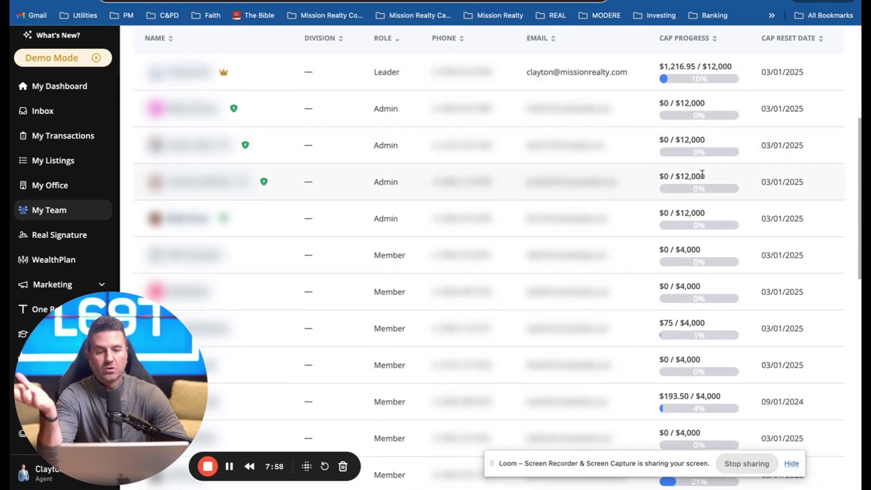
{"action": "scroll", "coordinate": [702, 175], "scroll_direction": "down", "scroll_amount": 4}
{"action": "scroll", "coordinate": [703, 175], "scroll_direction": "down", "scroll_amount": 2}
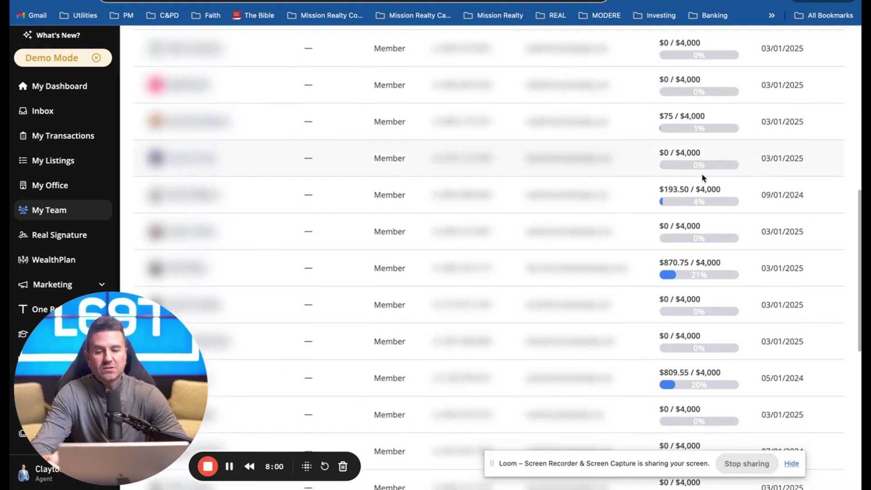
{"action": "scroll", "coordinate": [703, 177], "scroll_direction": "down", "scroll_amount": 1}
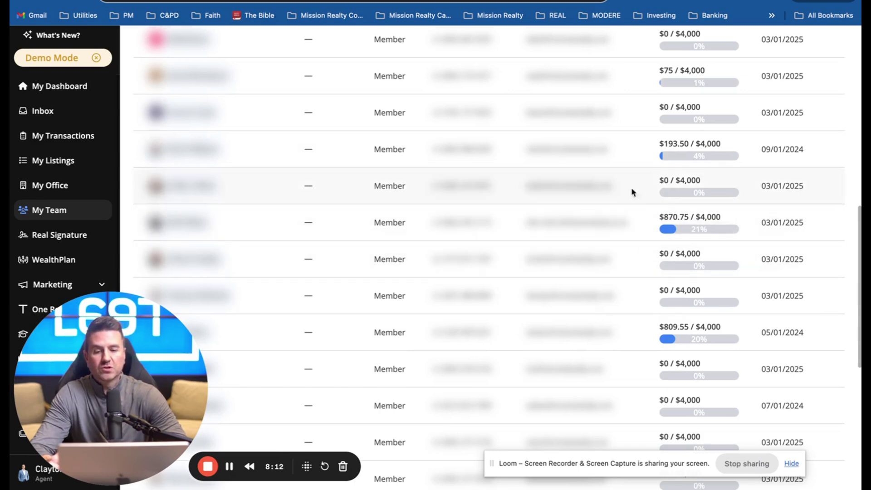
{"action": "scroll", "coordinate": [586, 184], "scroll_direction": "down", "scroll_amount": 3}
{"action": "scroll", "coordinate": [574, 162], "scroll_direction": "up", "scroll_amount": 8}
{"action": "scroll", "coordinate": [574, 162], "scroll_direction": "up", "scroll_amount": 8}
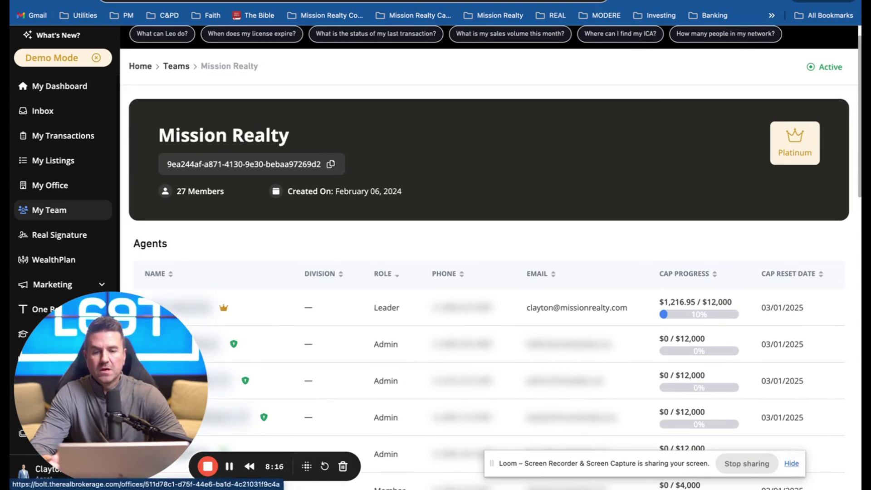
{"action": "left_click", "coordinate": [53, 259]}
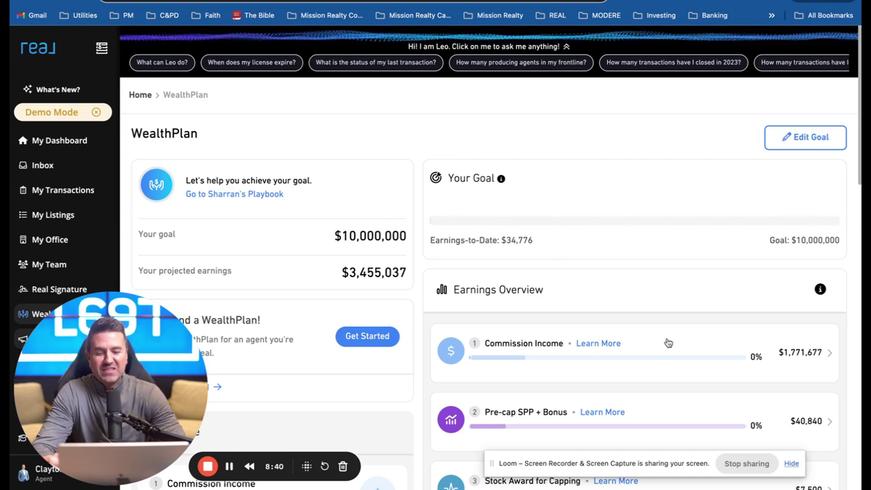
{"action": "scroll", "coordinate": [668, 343], "scroll_direction": "down", "scroll_amount": 3}
{"action": "scroll", "coordinate": [668, 343], "scroll_direction": "down", "scroll_amount": 3}
{"action": "scroll", "coordinate": [668, 343], "scroll_direction": "down", "scroll_amount": 2}
{"action": "scroll", "coordinate": [668, 343], "scroll_direction": "down", "scroll_amount": 1}
{"action": "scroll", "coordinate": [667, 343], "scroll_direction": "up", "scroll_amount": 5}
{"action": "scroll", "coordinate": [667, 343], "scroll_direction": "up", "scroll_amount": 5}
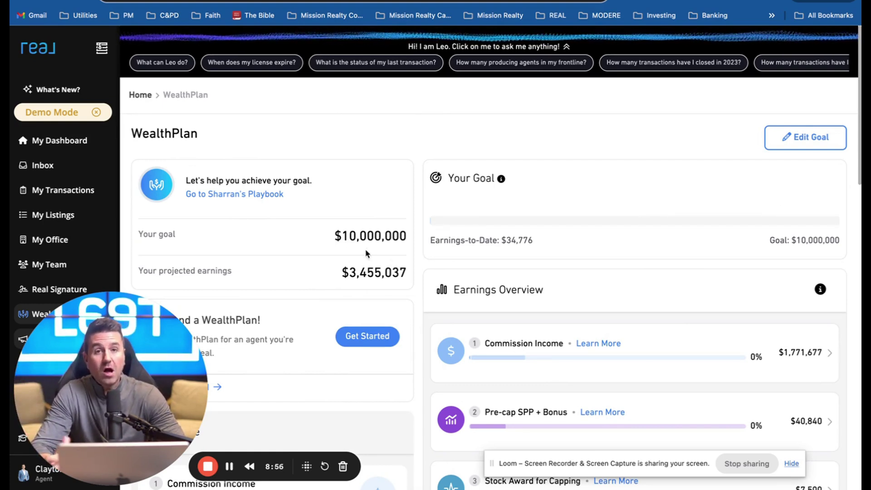
{"action": "scroll", "coordinate": [534, 265], "scroll_direction": "down", "scroll_amount": 3}
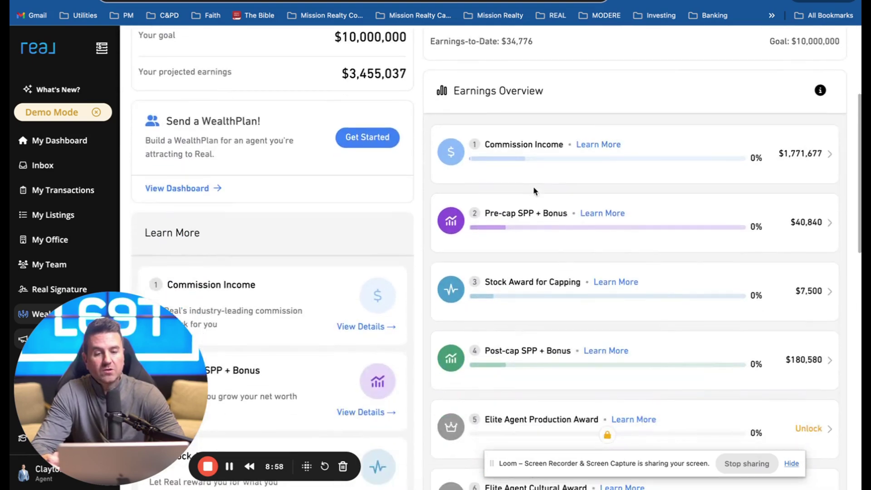
Step: Set the Commission Income projection to 200 transactions per year
{"action": "left_click", "coordinate": [451, 151]}
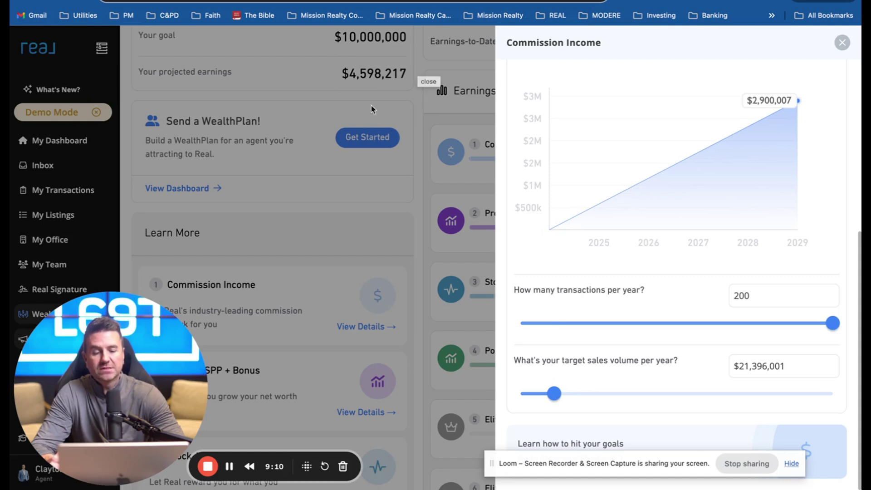
{"action": "left_click", "coordinate": [411, 133]}
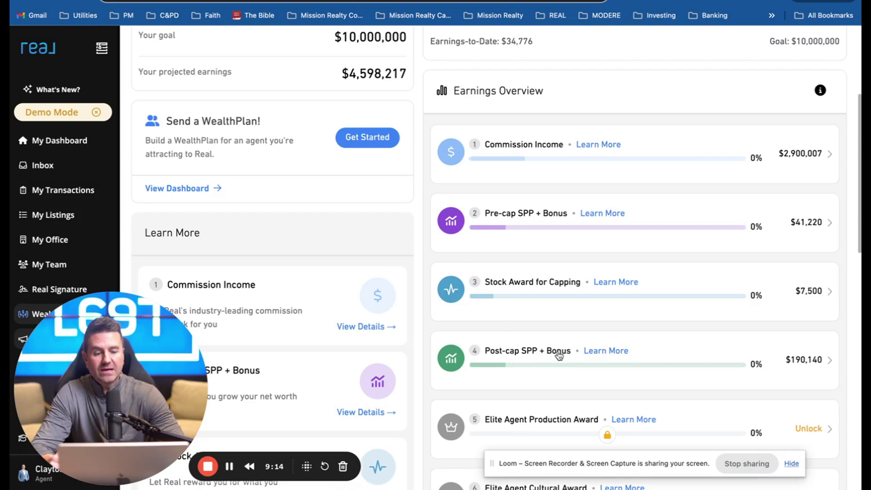
{"action": "scroll", "coordinate": [558, 355], "scroll_direction": "down", "scroll_amount": 5}
{"action": "scroll", "coordinate": [558, 355], "scroll_direction": "down", "scroll_amount": 5}
{"action": "scroll", "coordinate": [612, 340], "scroll_direction": "down", "scroll_amount": 3}
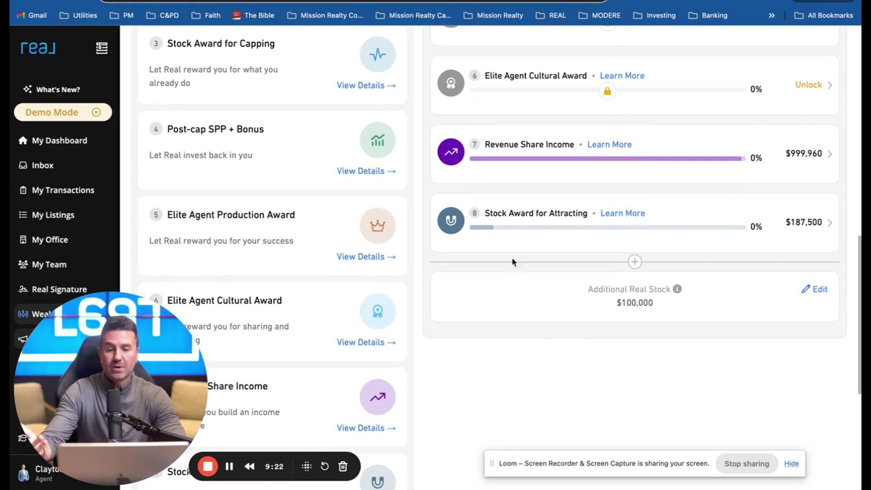
{"action": "scroll", "coordinate": [490, 243], "scroll_direction": "up", "scroll_amount": 5}
{"action": "scroll", "coordinate": [486, 242], "scroll_direction": "up", "scroll_amount": 5}
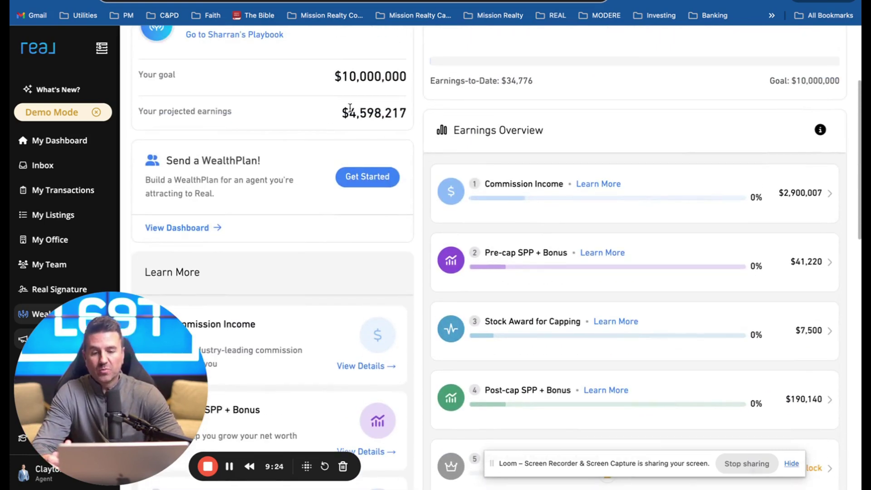
{"action": "scroll", "coordinate": [558, 269], "scroll_direction": "down", "scroll_amount": 3}
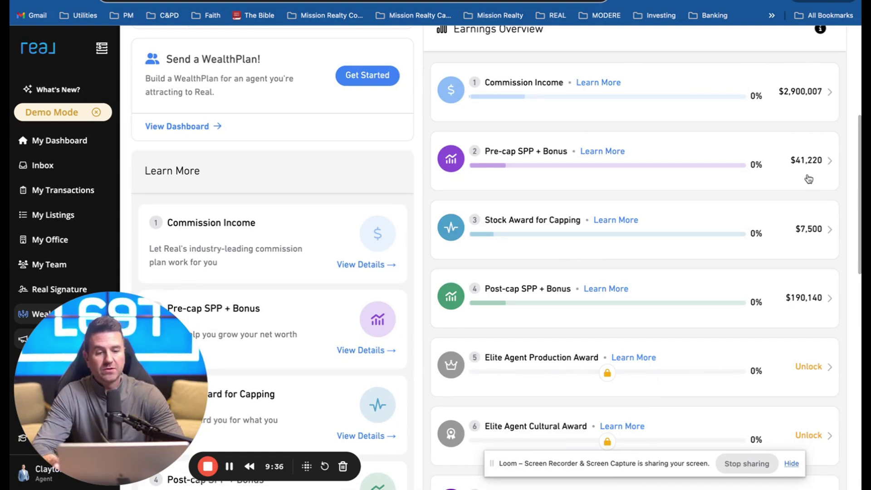
{"action": "scroll", "coordinate": [810, 177], "scroll_direction": "down", "scroll_amount": 1}
{"action": "mouse_move", "coordinate": [804, 297]}
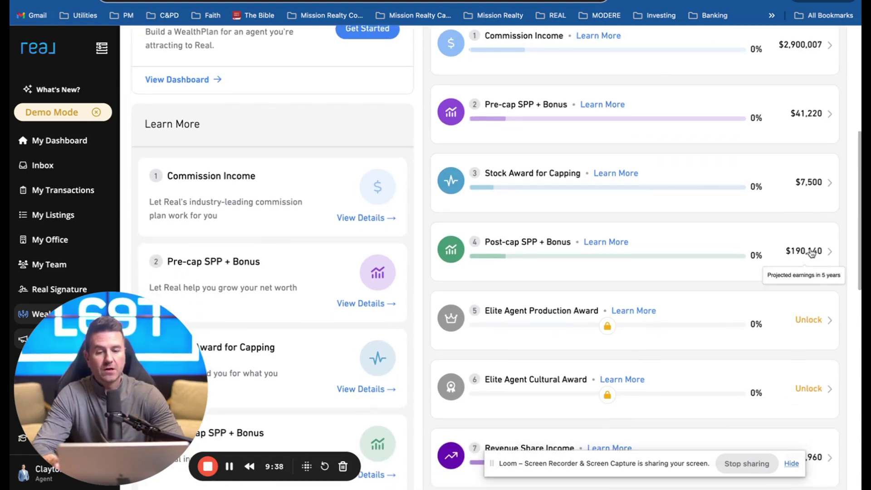
Step: Read the Commission Income explainer, then view and close the Pre-cap SPP + Bonus details
{"action": "left_click", "coordinate": [361, 218]}
{"action": "scroll", "coordinate": [359, 220], "scroll_direction": "down", "scroll_amount": 5}
{"action": "scroll", "coordinate": [359, 210], "scroll_direction": "down", "scroll_amount": 5}
{"action": "scroll", "coordinate": [359, 210], "scroll_direction": "down", "scroll_amount": 4}
{"action": "scroll", "coordinate": [359, 210], "scroll_direction": "down", "scroll_amount": 4}
{"action": "scroll", "coordinate": [360, 210], "scroll_direction": "down", "scroll_amount": 4}
{"action": "scroll", "coordinate": [359, 210], "scroll_direction": "down", "scroll_amount": 5}
{"action": "scroll", "coordinate": [359, 210], "scroll_direction": "down", "scroll_amount": 2}
{"action": "scroll", "coordinate": [360, 210], "scroll_direction": "down", "scroll_amount": 3}
{"action": "scroll", "coordinate": [359, 210], "scroll_direction": "down", "scroll_amount": 3}
{"action": "scroll", "coordinate": [359, 209], "scroll_direction": "down", "scroll_amount": 4}
{"action": "scroll", "coordinate": [359, 210], "scroll_direction": "down", "scroll_amount": 3}
{"action": "scroll", "coordinate": [359, 209], "scroll_direction": "down", "scroll_amount": 4}
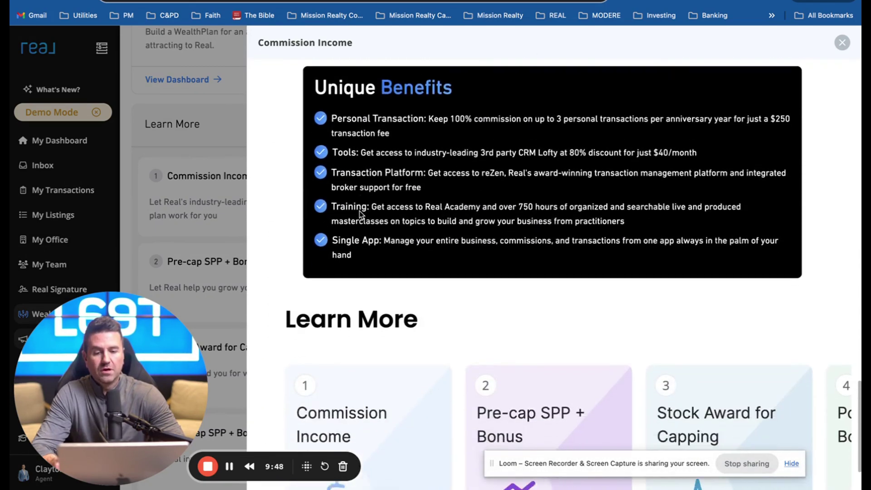
{"action": "scroll", "coordinate": [359, 209], "scroll_direction": "down", "scroll_amount": 3}
{"action": "scroll", "coordinate": [358, 209], "scroll_direction": "up", "scroll_amount": 5}
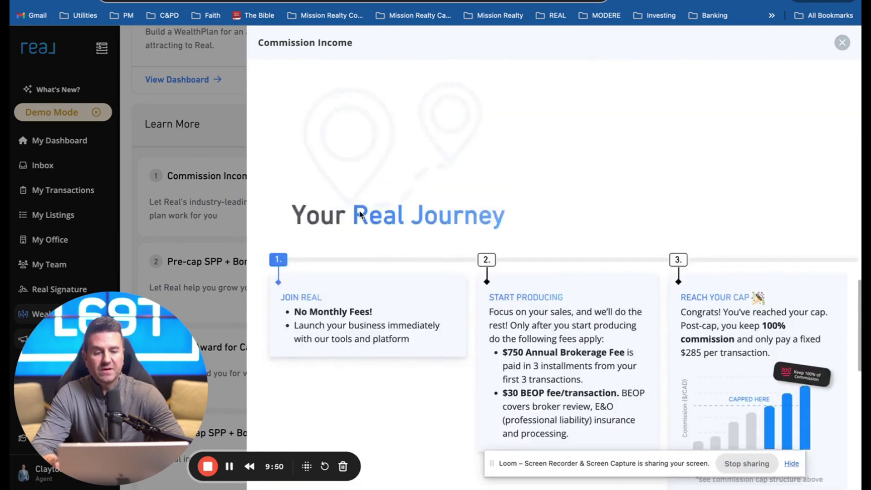
{"action": "scroll", "coordinate": [359, 209], "scroll_direction": "up", "scroll_amount": 5}
{"action": "scroll", "coordinate": [359, 210], "scroll_direction": "up", "scroll_amount": 6}
{"action": "scroll", "coordinate": [359, 210], "scroll_direction": "up", "scroll_amount": 6}
{"action": "scroll", "coordinate": [359, 210], "scroll_direction": "up", "scroll_amount": 5}
{"action": "key", "text": "Escape"}
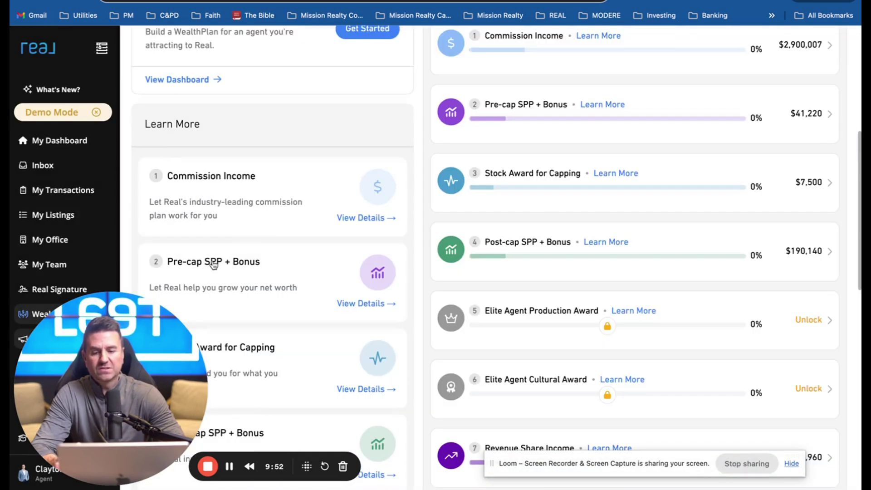
{"action": "left_click", "coordinate": [260, 268]}
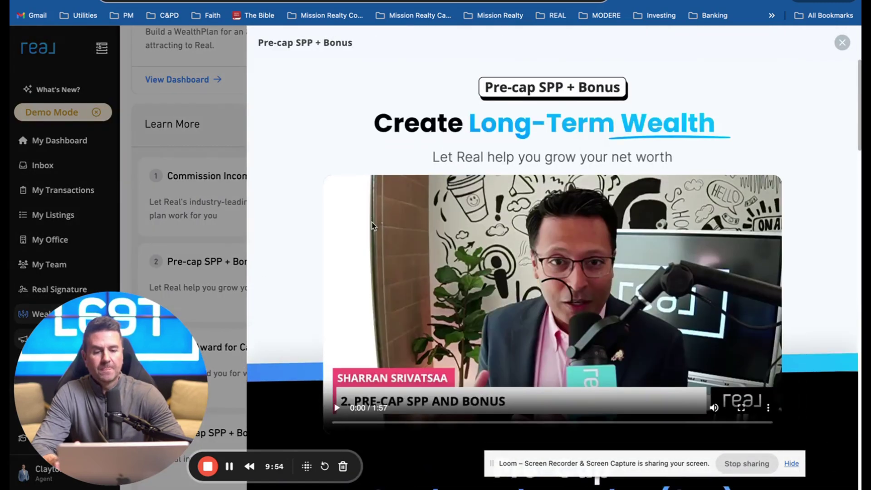
{"action": "scroll", "coordinate": [372, 222], "scroll_direction": "down", "scroll_amount": 5}
{"action": "scroll", "coordinate": [371, 222], "scroll_direction": "down", "scroll_amount": 5}
{"action": "scroll", "coordinate": [371, 222], "scroll_direction": "down", "scroll_amount": 5}
{"action": "scroll", "coordinate": [371, 222], "scroll_direction": "down", "scroll_amount": 5}
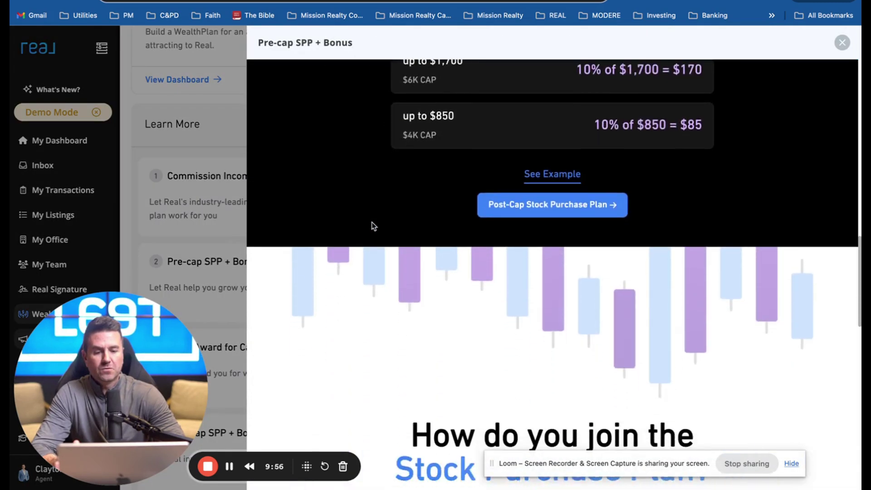
{"action": "scroll", "coordinate": [371, 222], "scroll_direction": "down", "scroll_amount": 5}
{"action": "left_click", "coordinate": [182, 174]}
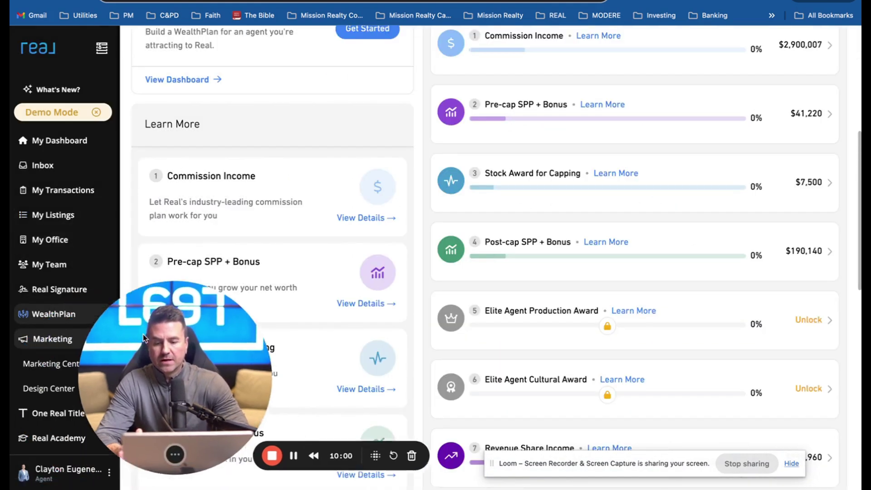
Step: Go to the Marketing Center and open its Creative Studio page
{"action": "left_click_drag", "start_coordinate": [71, 345], "coordinate": [126, 337]}
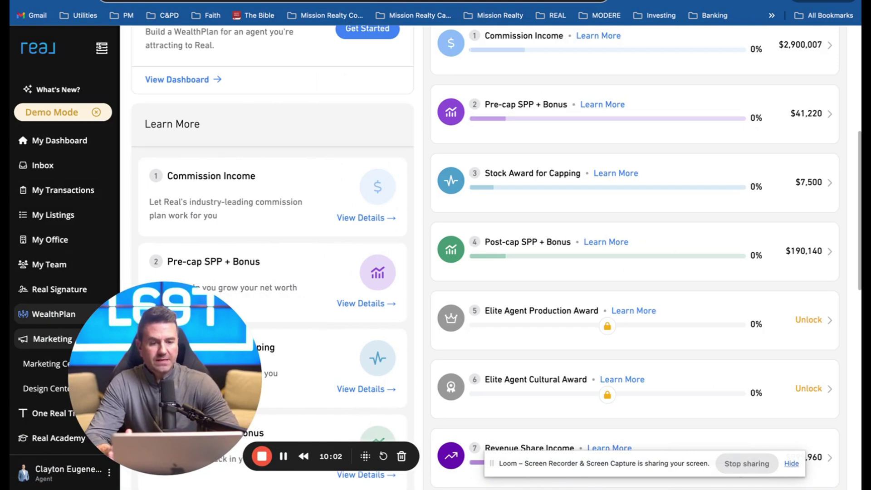
{"action": "left_click", "coordinate": [52, 339]}
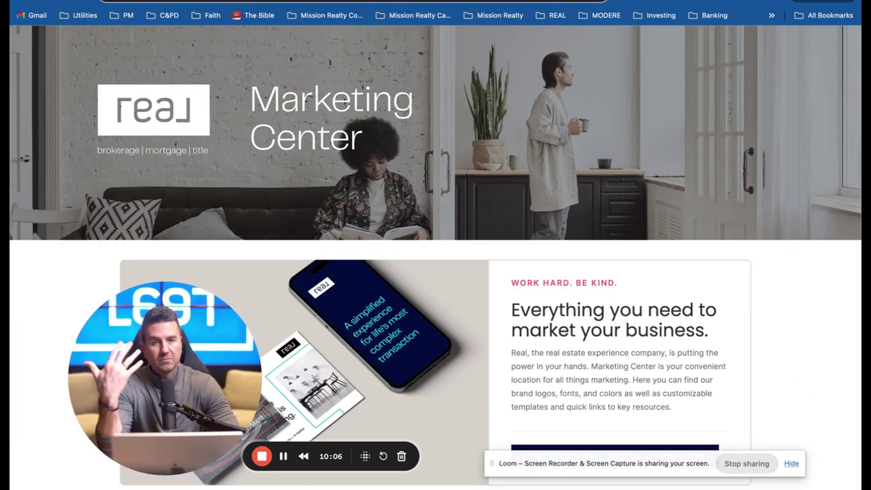
{"action": "mouse_move", "coordinate": [165, 377]}
{"action": "left_click_drag", "start_coordinate": [189, 304], "coordinate": [135, 294]}
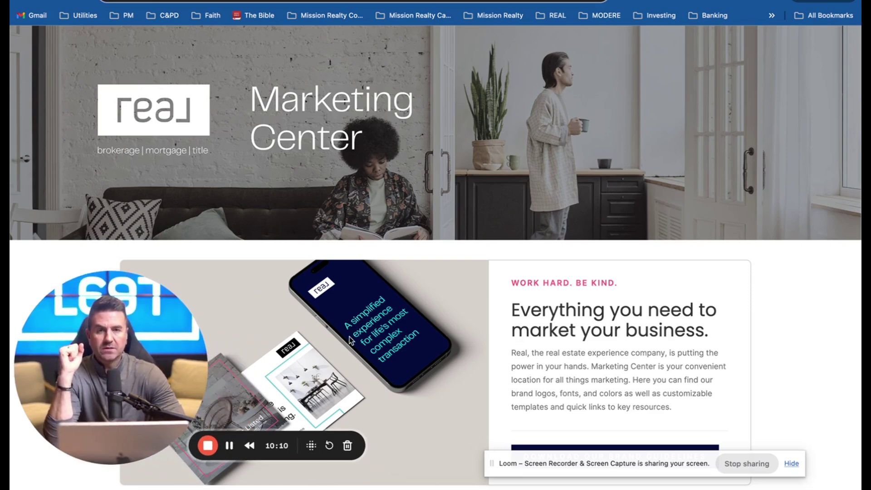
{"action": "scroll", "coordinate": [349, 338], "scroll_direction": "down", "scroll_amount": 4}
{"action": "scroll", "coordinate": [349, 339], "scroll_direction": "down", "scroll_amount": 5}
{"action": "scroll", "coordinate": [349, 338], "scroll_direction": "down", "scroll_amount": 5}
{"action": "scroll", "coordinate": [349, 338], "scroll_direction": "down", "scroll_amount": 5}
{"action": "scroll", "coordinate": [347, 334], "scroll_direction": "down", "scroll_amount": 5}
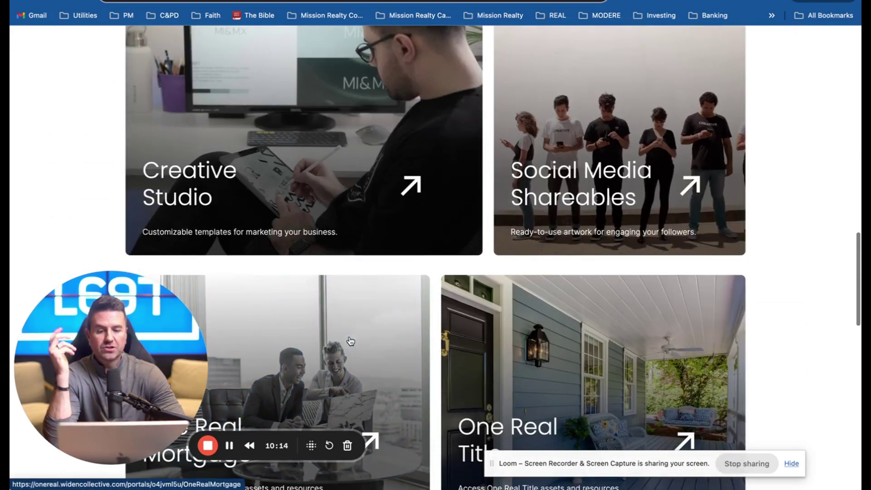
{"action": "left_click", "coordinate": [183, 179]}
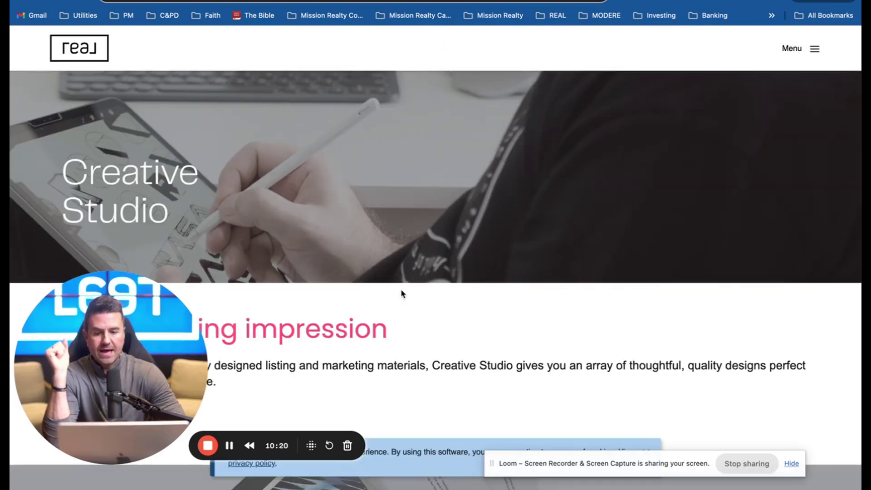
{"action": "scroll", "coordinate": [400, 292], "scroll_direction": "down", "scroll_amount": 3}
{"action": "scroll", "coordinate": [401, 294], "scroll_direction": "down", "scroll_amount": 5}
{"action": "scroll", "coordinate": [400, 293], "scroll_direction": "down", "scroll_amount": 3}
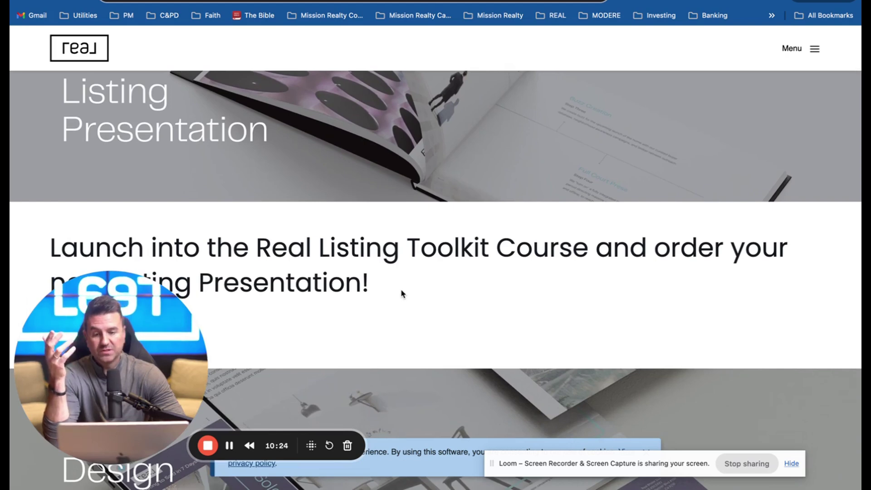
{"action": "scroll", "coordinate": [400, 289], "scroll_direction": "down", "scroll_amount": 4}
{"action": "scroll", "coordinate": [400, 288], "scroll_direction": "down", "scroll_amount": 1}
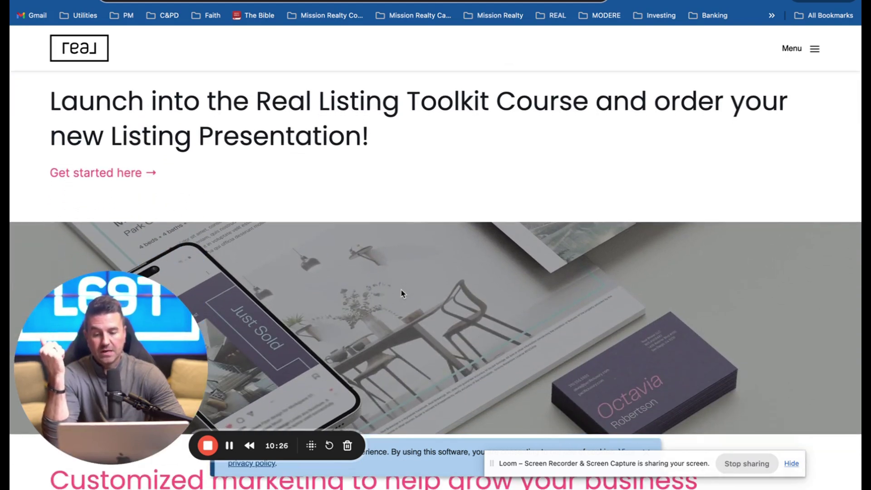
{"action": "scroll", "coordinate": [401, 293], "scroll_direction": "down", "scroll_amount": 2}
{"action": "scroll", "coordinate": [400, 293], "scroll_direction": "down", "scroll_amount": 4}
{"action": "scroll", "coordinate": [401, 293], "scroll_direction": "down", "scroll_amount": 2}
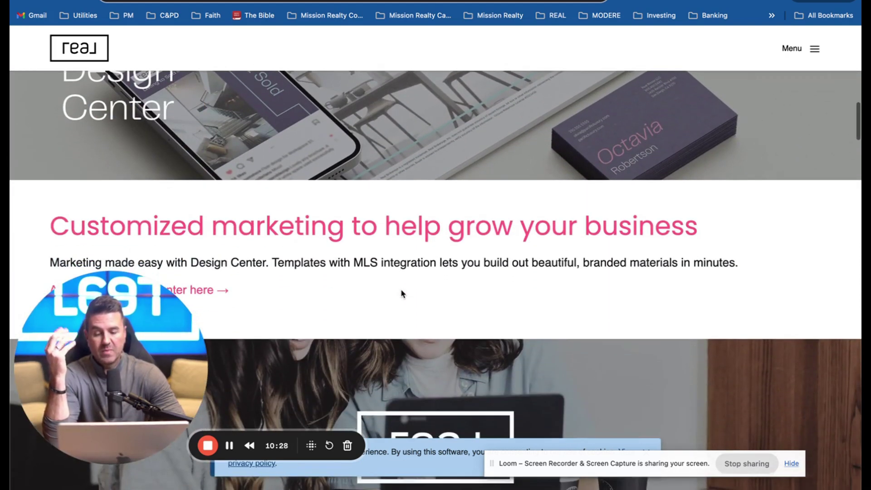
{"action": "scroll", "coordinate": [401, 294], "scroll_direction": "down", "scroll_amount": 2}
{"action": "scroll", "coordinate": [400, 293], "scroll_direction": "down", "scroll_amount": 3}
{"action": "scroll", "coordinate": [401, 294], "scroll_direction": "down", "scroll_amount": 4}
{"action": "scroll", "coordinate": [401, 293], "scroll_direction": "down", "scroll_amount": 2}
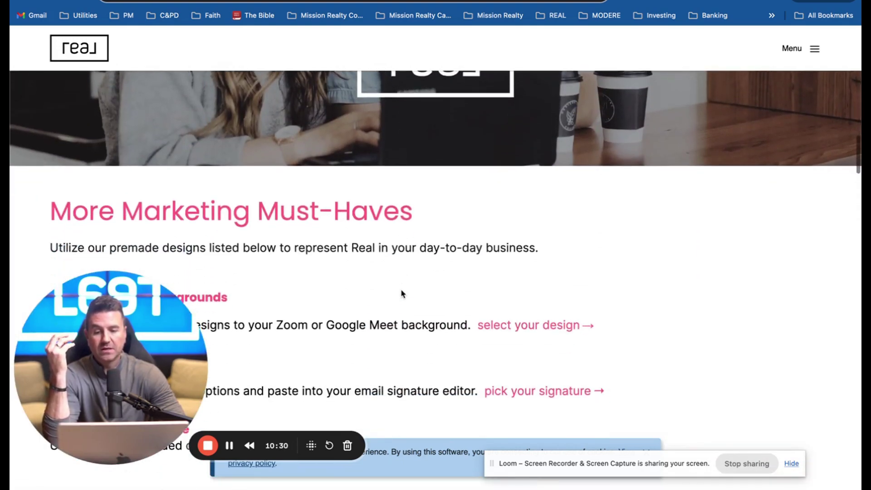
{"action": "scroll", "coordinate": [401, 294], "scroll_direction": "down", "scroll_amount": 4}
{"action": "scroll", "coordinate": [401, 293], "scroll_direction": "down", "scroll_amount": 5}
{"action": "scroll", "coordinate": [401, 293], "scroll_direction": "down", "scroll_amount": 2}
{"action": "scroll", "coordinate": [400, 294], "scroll_direction": "down", "scroll_amount": 2}
{"action": "scroll", "coordinate": [401, 293], "scroll_direction": "down", "scroll_amount": 5}
{"action": "scroll", "coordinate": [401, 293], "scroll_direction": "down", "scroll_amount": 4}
{"action": "scroll", "coordinate": [400, 293], "scroll_direction": "down", "scroll_amount": 1}
{"action": "scroll", "coordinate": [401, 293], "scroll_direction": "down", "scroll_amount": 4}
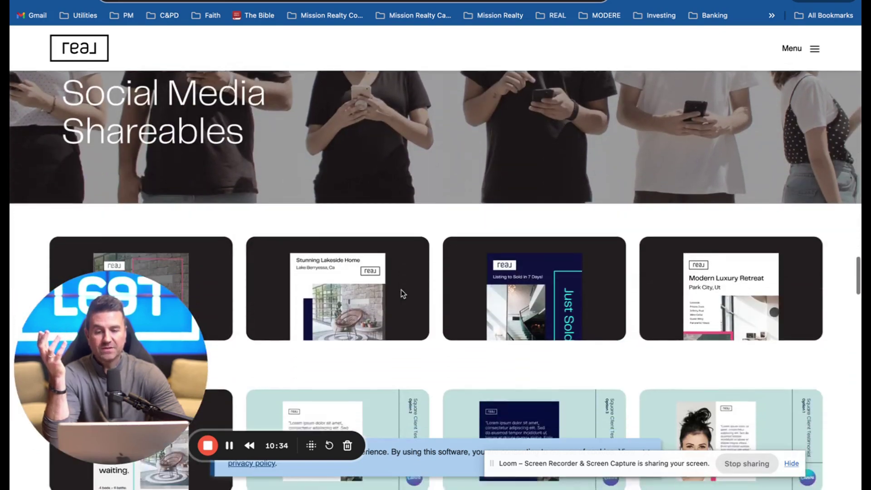
{"action": "scroll", "coordinate": [400, 289], "scroll_direction": "down", "scroll_amount": 2}
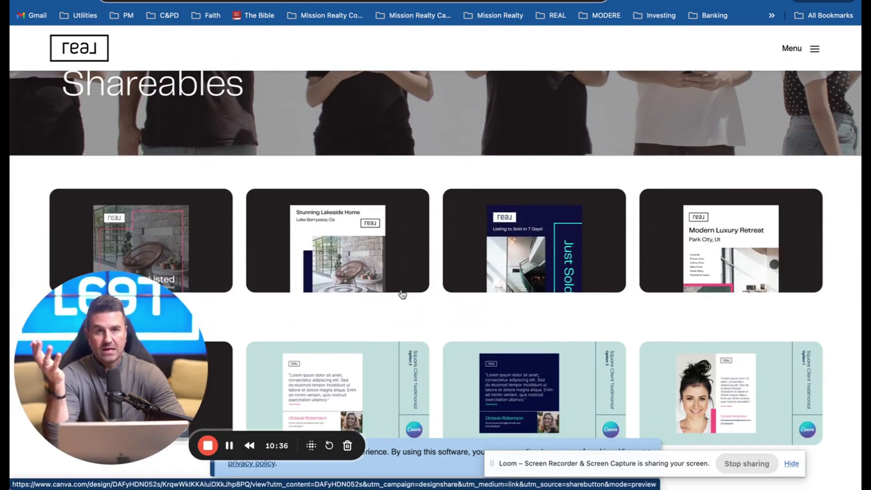
{"action": "scroll", "coordinate": [401, 295], "scroll_direction": "down", "scroll_amount": 4}
{"action": "scroll", "coordinate": [401, 295], "scroll_direction": "up", "scroll_amount": 2}
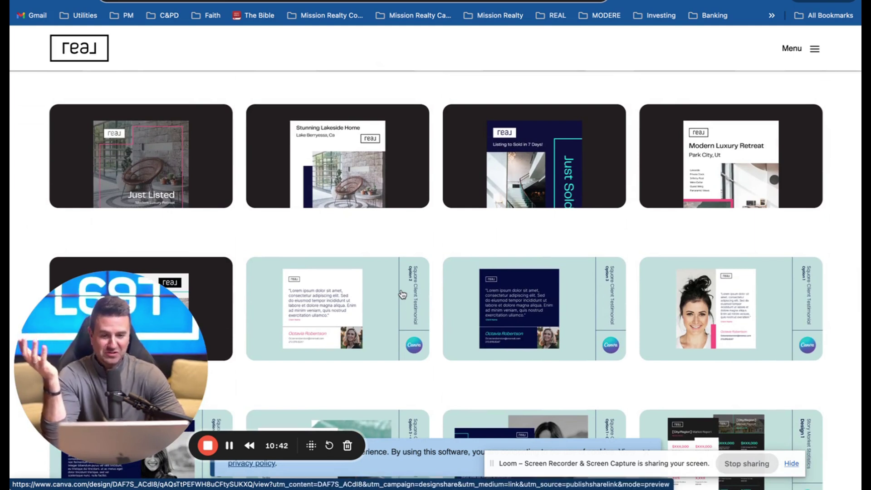
{"action": "scroll", "coordinate": [401, 294], "scroll_direction": "down", "scroll_amount": 2}
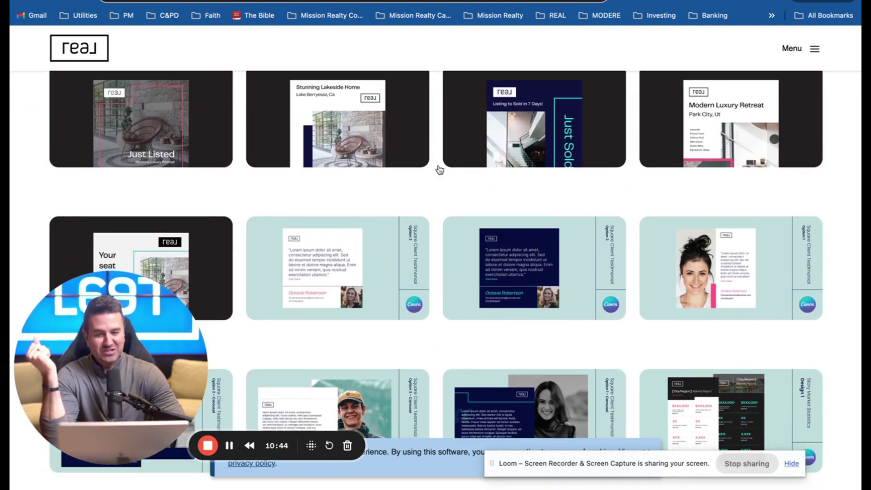
Step: Create a new Canva design from the Just Listed social media template
{"action": "left_click", "coordinate": [153, 121]}
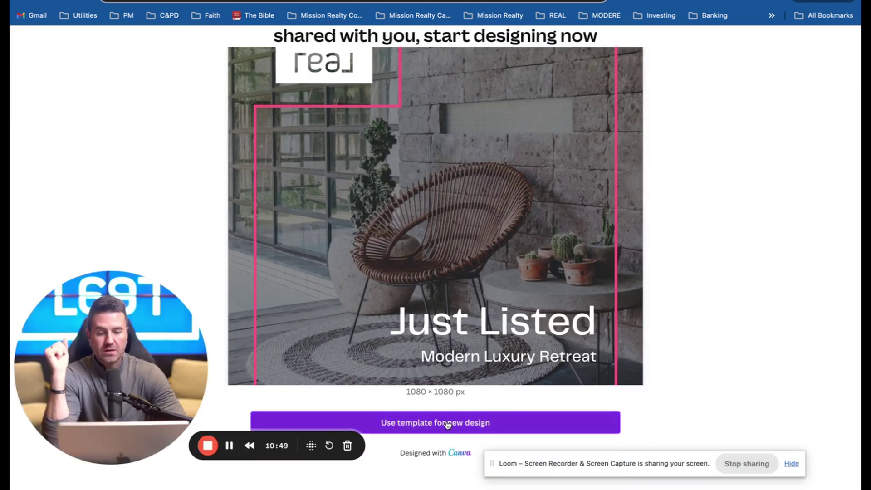
{"action": "left_click", "coordinate": [435, 474]}
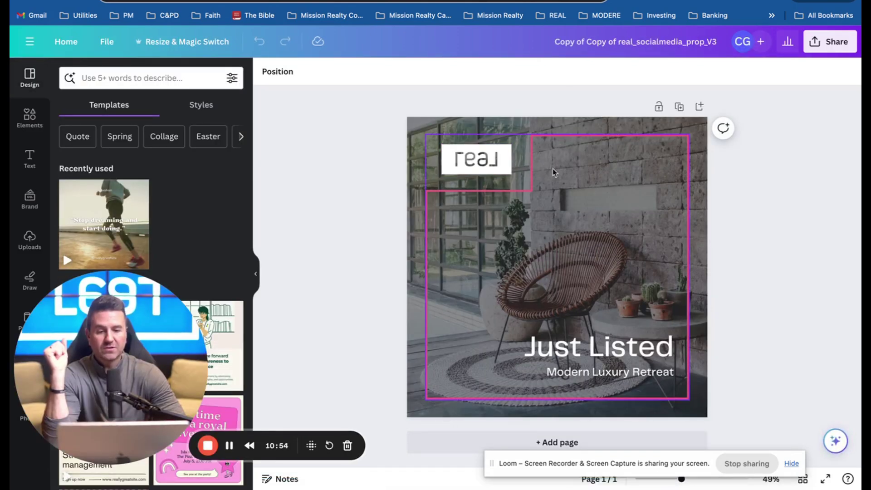
{"action": "key", "text": "ctrl+Tab"}
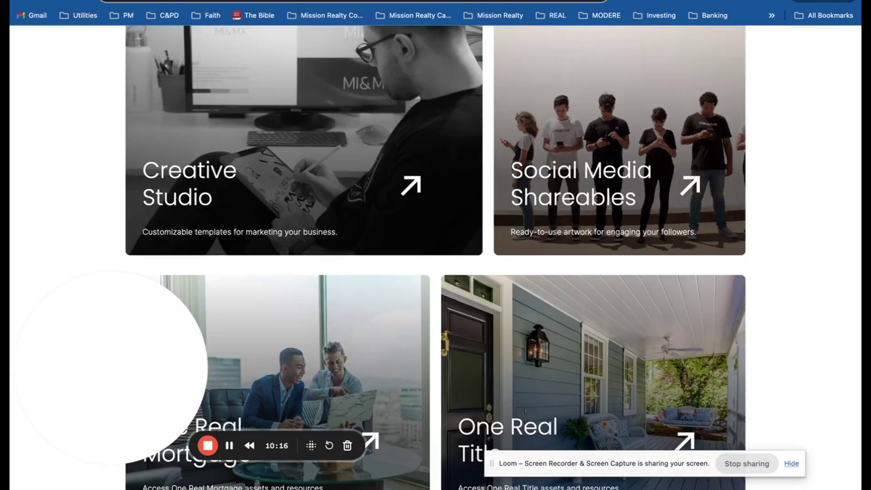
{"action": "scroll", "coordinate": [324, 178], "scroll_direction": "up", "scroll_amount": 3}
{"action": "scroll", "coordinate": [324, 177], "scroll_direction": "down", "scroll_amount": 3}
{"action": "scroll", "coordinate": [324, 178], "scroll_direction": "down", "scroll_amount": 4}
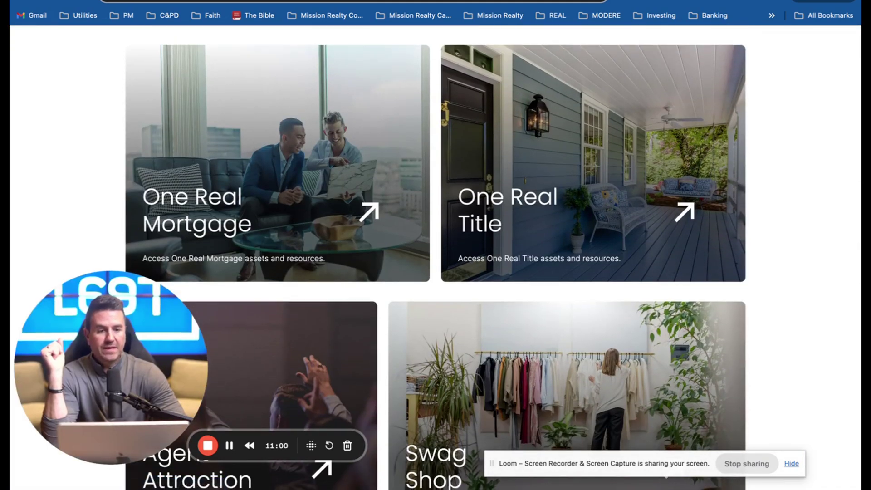
Step: Open the One Real Title page and scroll through its videos and FAQs
{"action": "left_click", "coordinate": [593, 164]}
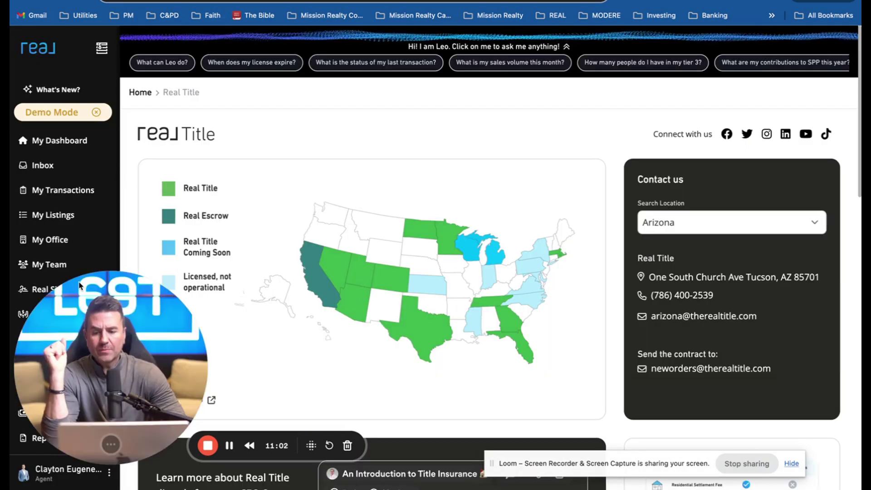
{"action": "left_click_drag", "start_coordinate": [113, 327], "coordinate": [234, 244]}
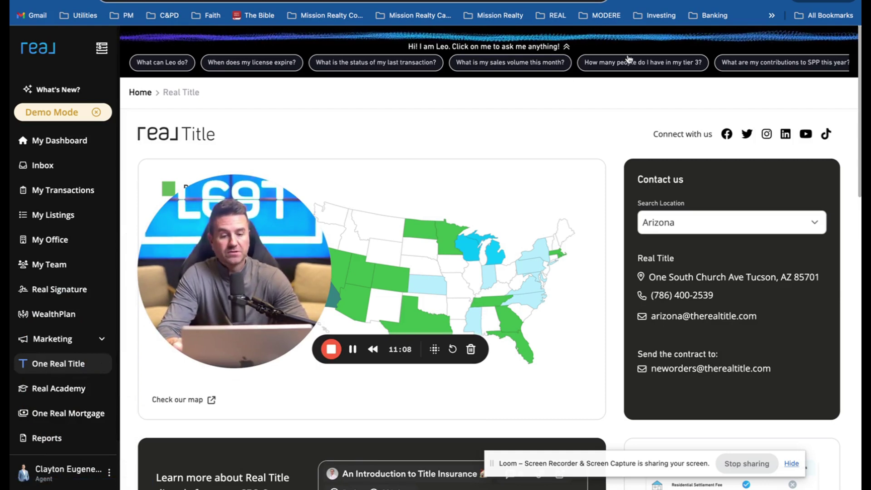
{"action": "scroll", "coordinate": [491, 224], "scroll_direction": "down", "scroll_amount": 2}
{"action": "scroll", "coordinate": [491, 225], "scroll_direction": "down", "scroll_amount": 2}
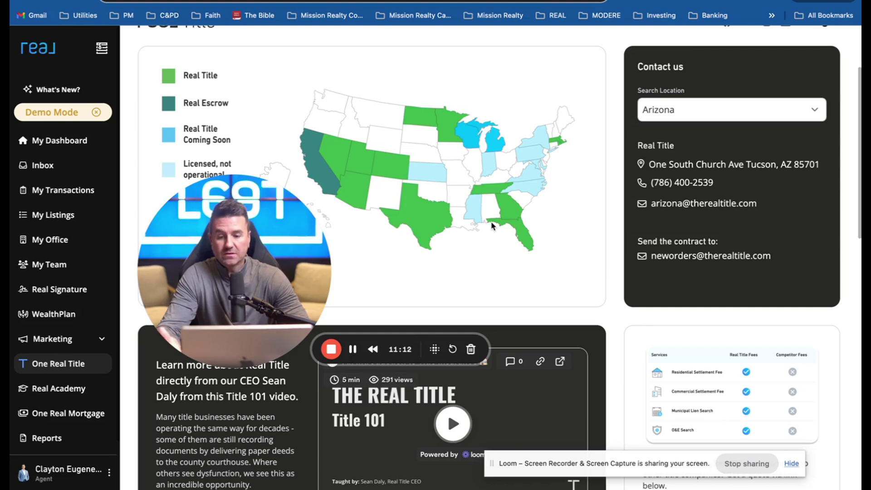
{"action": "scroll", "coordinate": [491, 225], "scroll_direction": "down", "scroll_amount": 4}
{"action": "scroll", "coordinate": [491, 225], "scroll_direction": "down", "scroll_amount": 3}
{"action": "scroll", "coordinate": [492, 225], "scroll_direction": "down", "scroll_amount": 3}
{"action": "scroll", "coordinate": [492, 225], "scroll_direction": "down", "scroll_amount": 2}
{"action": "scroll", "coordinate": [491, 225], "scroll_direction": "down", "scroll_amount": 3}
{"action": "scroll", "coordinate": [491, 224], "scroll_direction": "down", "scroll_amount": 4}
{"action": "scroll", "coordinate": [491, 225], "scroll_direction": "down", "scroll_amount": 1}
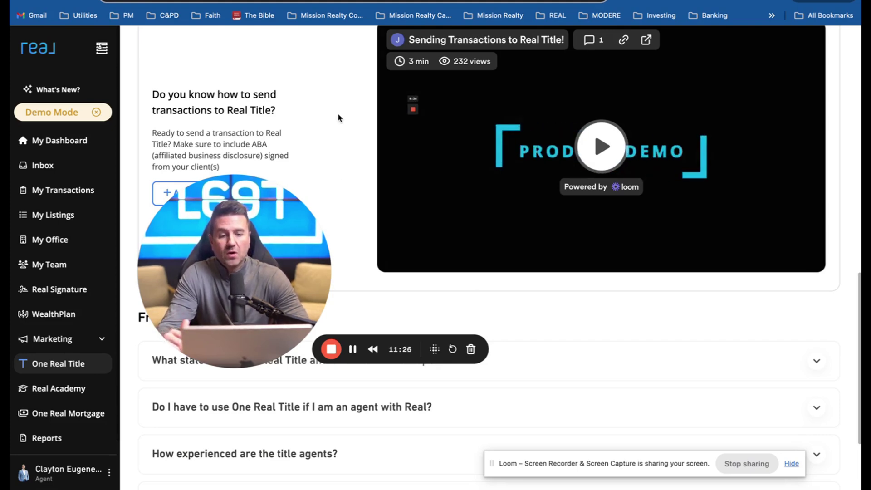
{"action": "scroll", "coordinate": [339, 117], "scroll_direction": "up", "scroll_amount": 10}
{"action": "scroll", "coordinate": [339, 118], "scroll_direction": "up", "scroll_amount": 5}
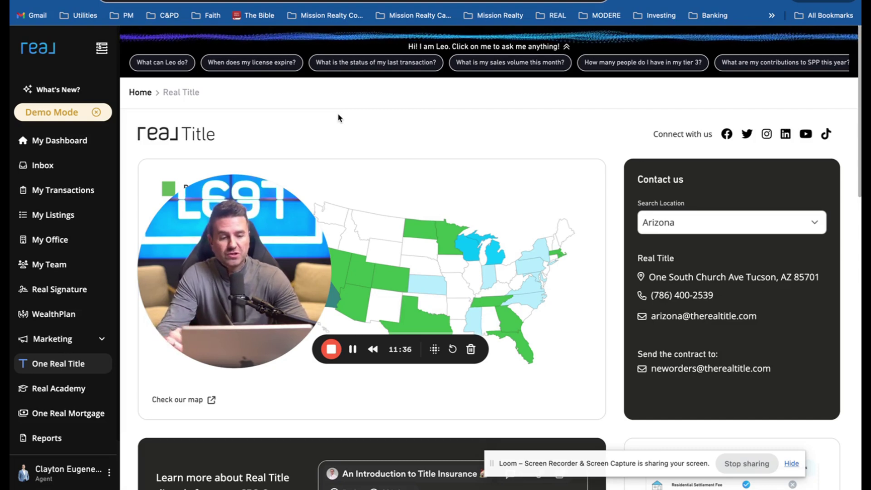
{"action": "scroll", "coordinate": [338, 113], "scroll_direction": "down", "scroll_amount": 5}
{"action": "scroll", "coordinate": [337, 113], "scroll_direction": "down", "scroll_amount": 3}
{"action": "scroll", "coordinate": [337, 113], "scroll_direction": "down", "scroll_amount": 3}
{"action": "scroll", "coordinate": [337, 114], "scroll_direction": "down", "scroll_amount": 2}
{"action": "scroll", "coordinate": [338, 114], "scroll_direction": "down", "scroll_amount": 4}
{"action": "scroll", "coordinate": [337, 114], "scroll_direction": "down", "scroll_amount": 4}
{"action": "scroll", "coordinate": [338, 114], "scroll_direction": "down", "scroll_amount": 3}
{"action": "scroll", "coordinate": [338, 114], "scroll_direction": "down", "scroll_amount": 2}
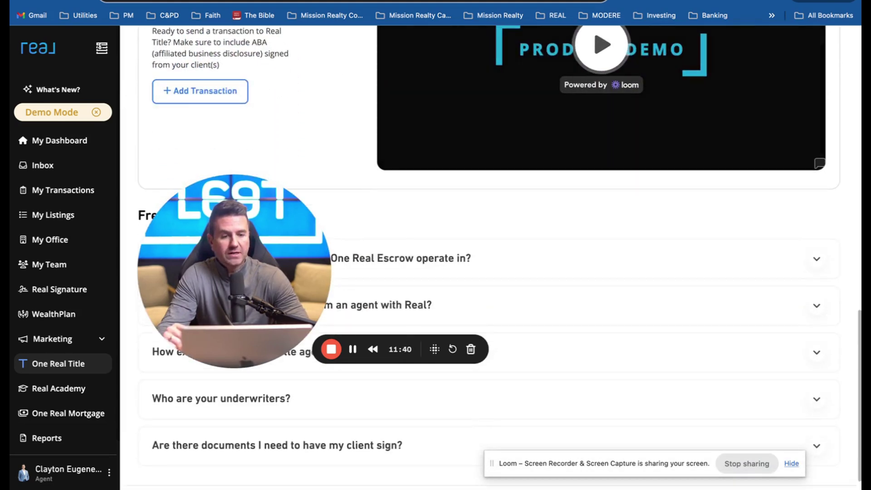
Step: Open the One Real Mortgage overview and scroll past the licensing map to its FAQs
{"action": "left_click", "coordinate": [68, 413]}
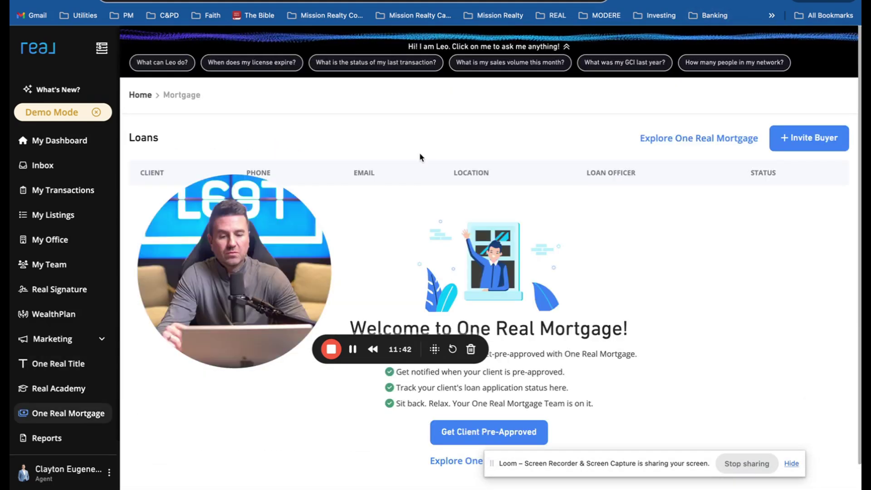
{"action": "scroll", "coordinate": [512, 213], "scroll_direction": "down", "scroll_amount": 1}
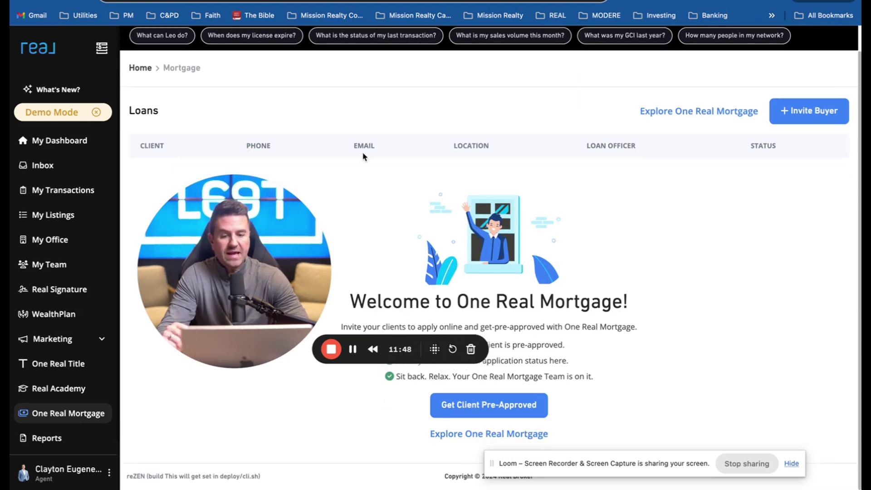
{"action": "left_click", "coordinate": [674, 116]}
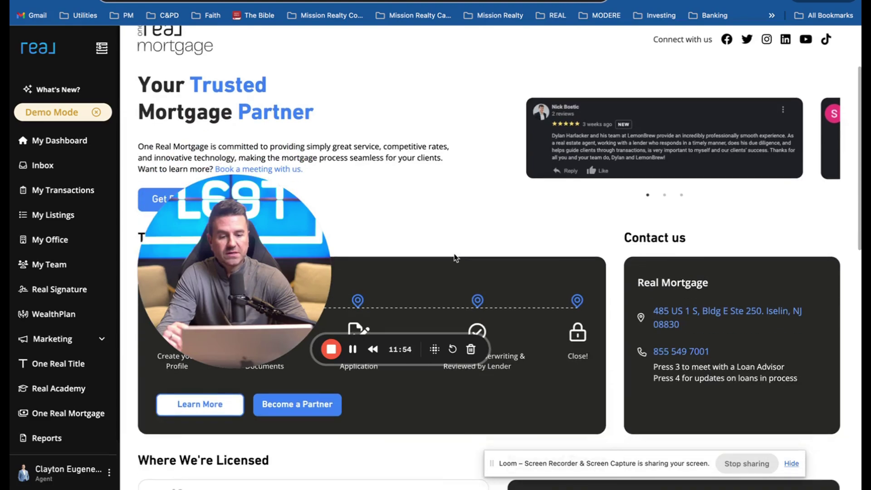
{"action": "scroll", "coordinate": [454, 252], "scroll_direction": "down", "scroll_amount": 3}
{"action": "scroll", "coordinate": [454, 254], "scroll_direction": "down", "scroll_amount": 3}
{"action": "scroll", "coordinate": [454, 252], "scroll_direction": "down", "scroll_amount": 3}
{"action": "scroll", "coordinate": [454, 257], "scroll_direction": "down", "scroll_amount": 3}
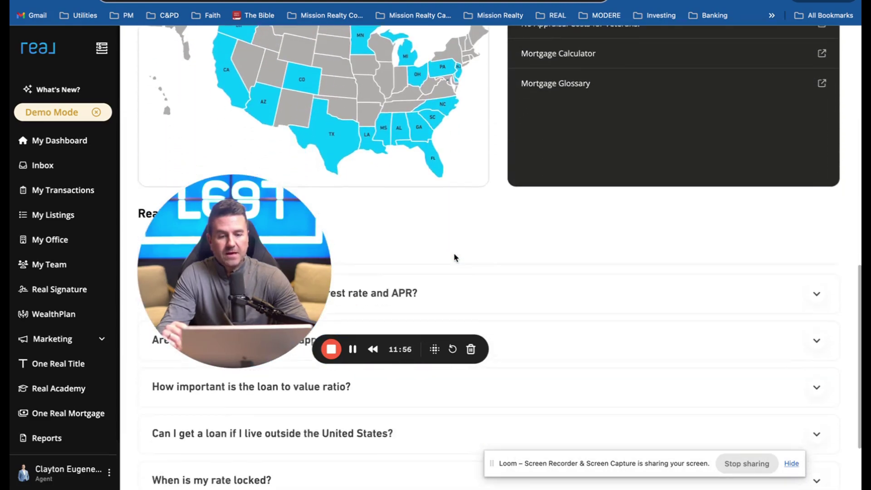
{"action": "scroll", "coordinate": [454, 258], "scroll_direction": "down", "scroll_amount": 1}
{"action": "scroll", "coordinate": [454, 257], "scroll_direction": "down", "scroll_amount": 3}
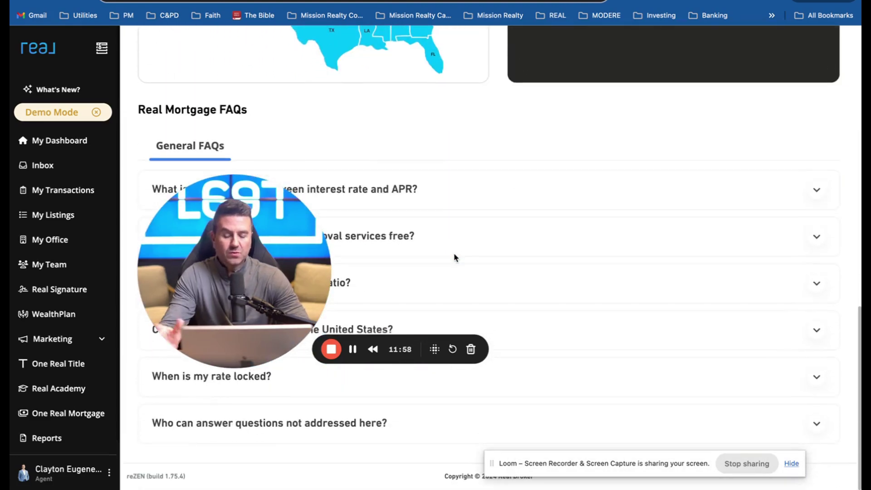
{"action": "left_click_drag", "start_coordinate": [299, 245], "coordinate": [743, 153]}
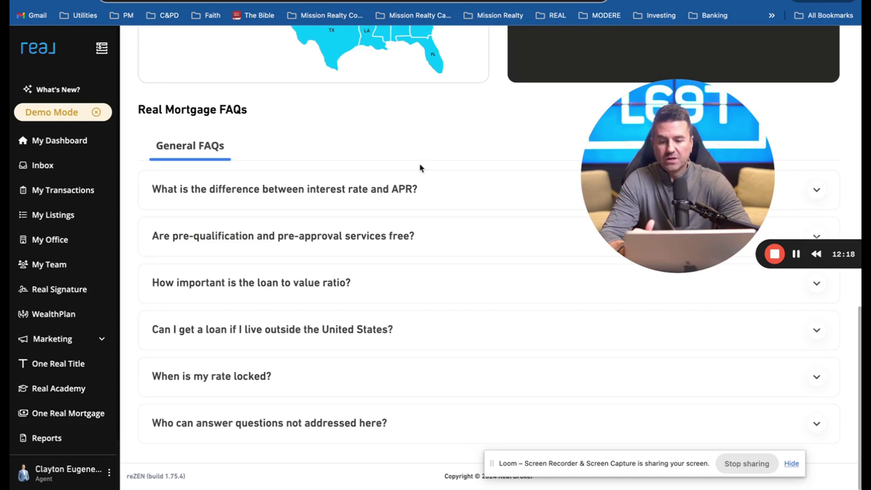
Step: Open the Real Academy site from the reZEN sidebar
{"action": "left_click", "coordinate": [58, 388]}
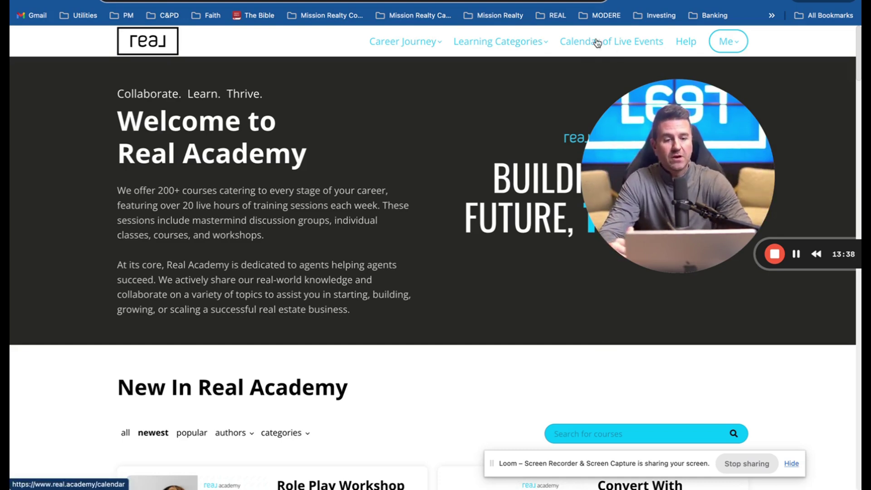
{"action": "scroll", "coordinate": [483, 166], "scroll_direction": "down", "scroll_amount": 2}
{"action": "scroll", "coordinate": [483, 166], "scroll_direction": "down", "scroll_amount": 3}
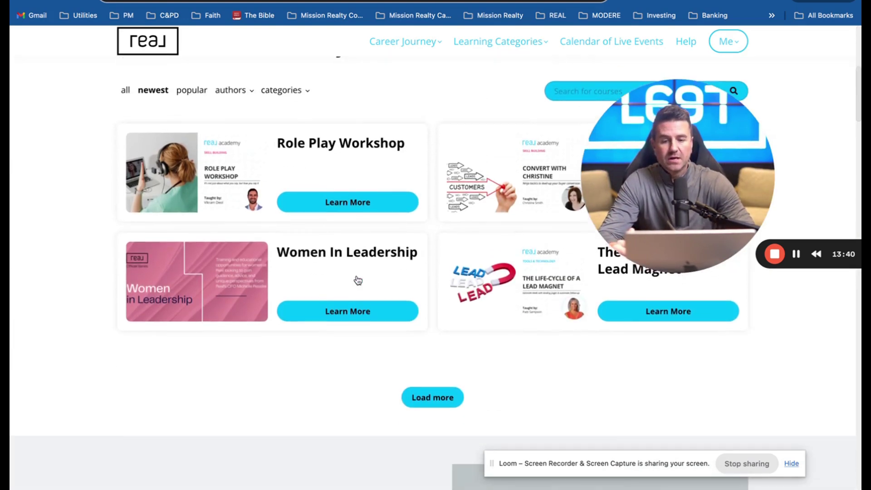
{"action": "scroll", "coordinate": [358, 280], "scroll_direction": "up", "scroll_amount": 2}
{"action": "scroll", "coordinate": [396, 336], "scroll_direction": "down", "scroll_amount": 2}
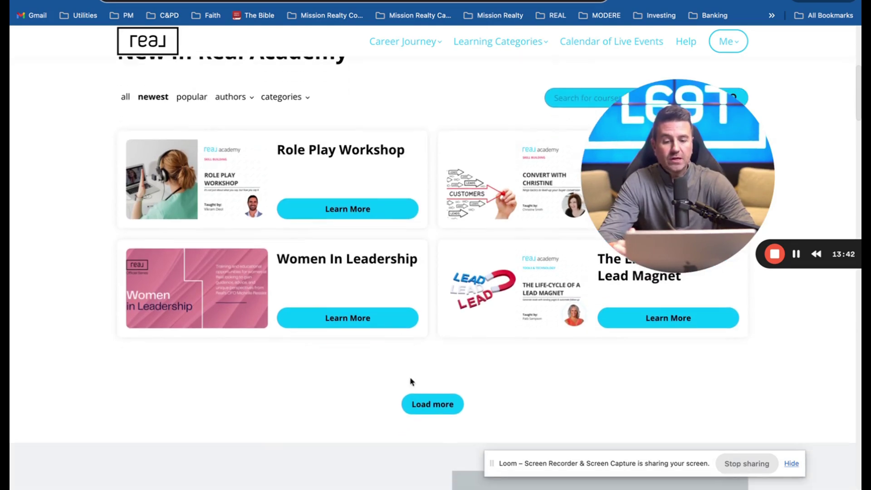
Step: Load two more batches of courses into the New In Real Academy list
{"action": "left_click", "coordinate": [428, 406]}
{"action": "scroll", "coordinate": [427, 408], "scroll_direction": "down", "scroll_amount": 5}
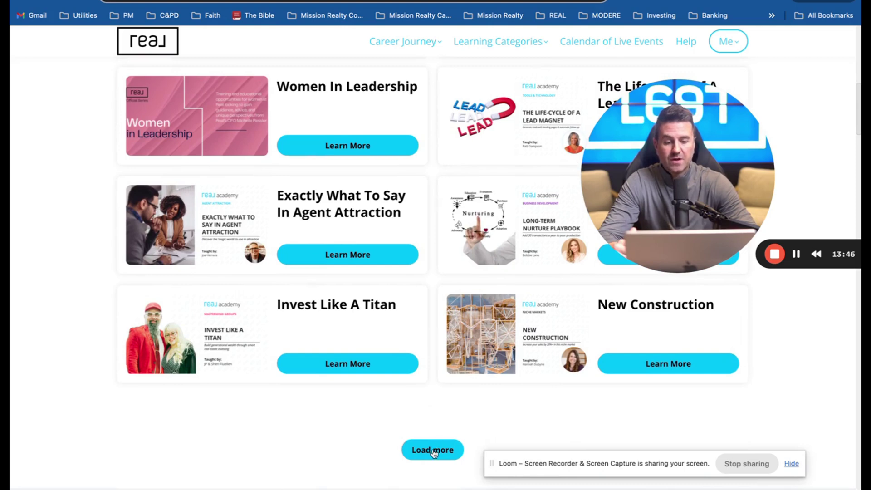
{"action": "scroll", "coordinate": [451, 338], "scroll_direction": "up", "scroll_amount": 5}
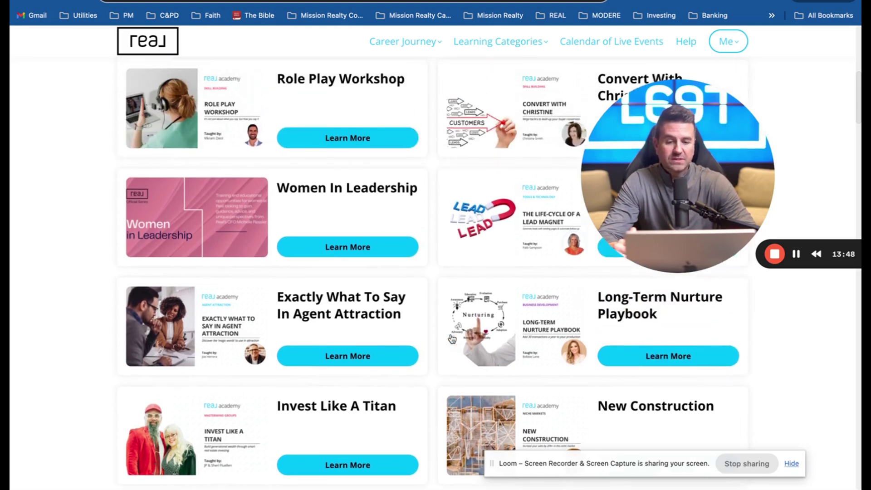
{"action": "scroll", "coordinate": [451, 338], "scroll_direction": "up", "scroll_amount": 5}
{"action": "scroll", "coordinate": [451, 339], "scroll_direction": "down", "scroll_amount": 2}
{"action": "scroll", "coordinate": [451, 338], "scroll_direction": "up", "scroll_amount": 1}
{"action": "scroll", "coordinate": [452, 338], "scroll_direction": "down", "scroll_amount": 2}
{"action": "scroll", "coordinate": [451, 338], "scroll_direction": "up", "scroll_amount": 5}
{"action": "scroll", "coordinate": [451, 338], "scroll_direction": "down", "scroll_amount": 8}
{"action": "scroll", "coordinate": [449, 337], "scroll_direction": "down", "scroll_amount": 3}
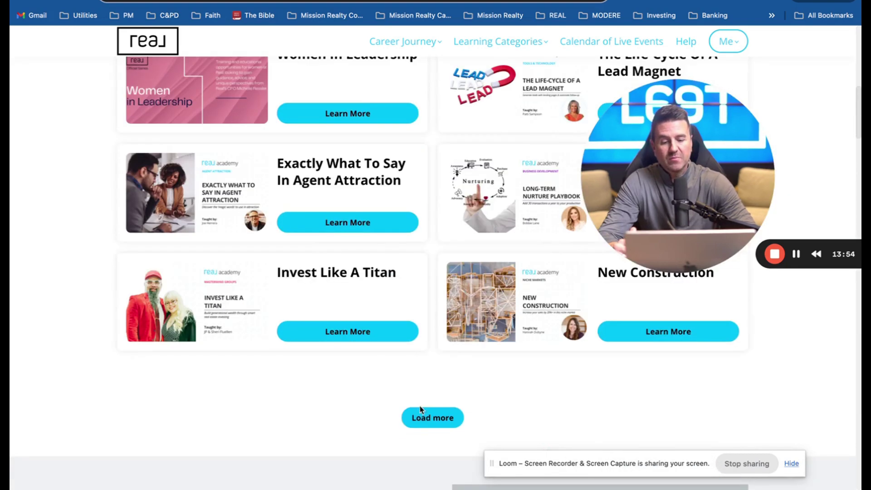
{"action": "left_click", "coordinate": [431, 418]}
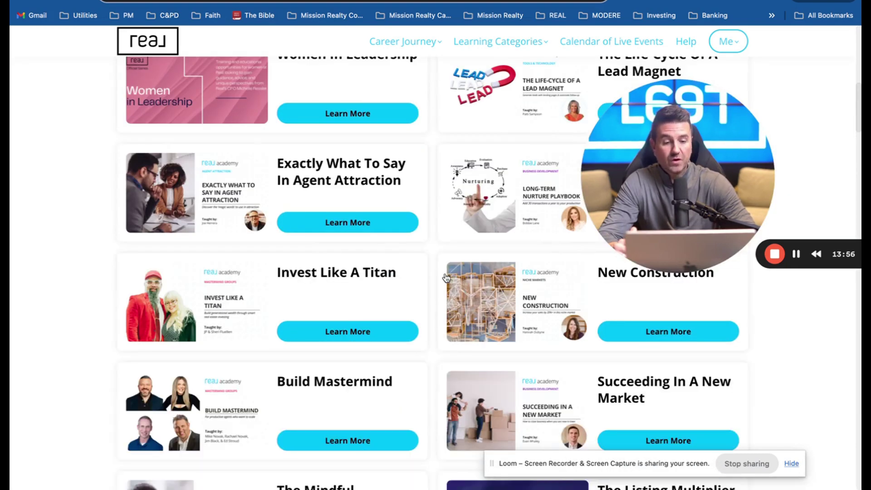
{"action": "scroll", "coordinate": [446, 276], "scroll_direction": "up", "scroll_amount": 15}
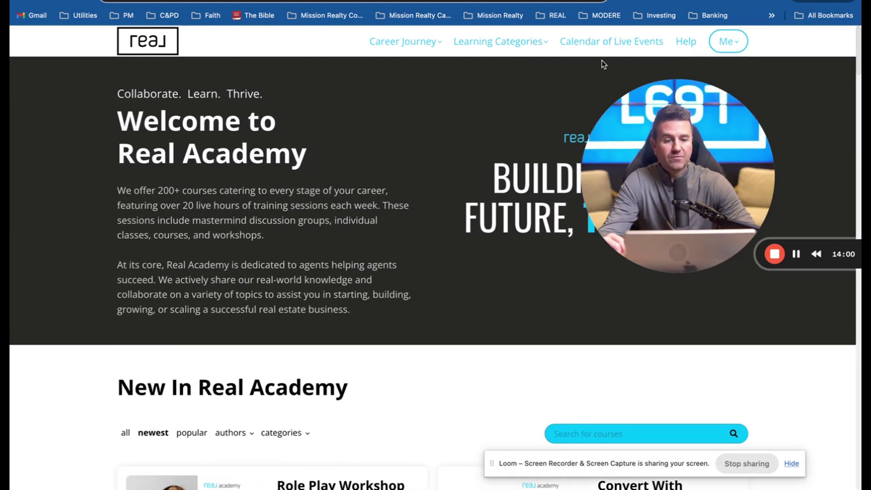
Step: Open Real Academy's Calendar of Live Events and browse the March session cards
{"action": "left_click", "coordinate": [606, 43]}
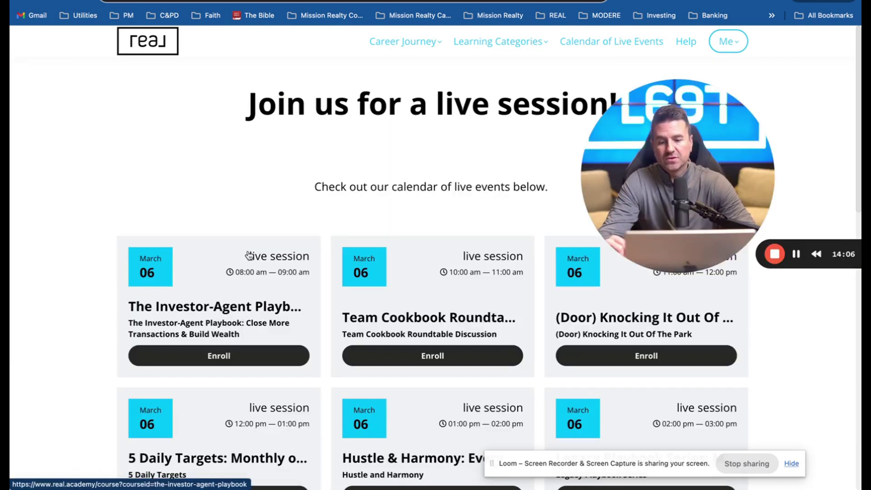
{"action": "scroll", "coordinate": [218, 306], "scroll_direction": "down", "scroll_amount": 2}
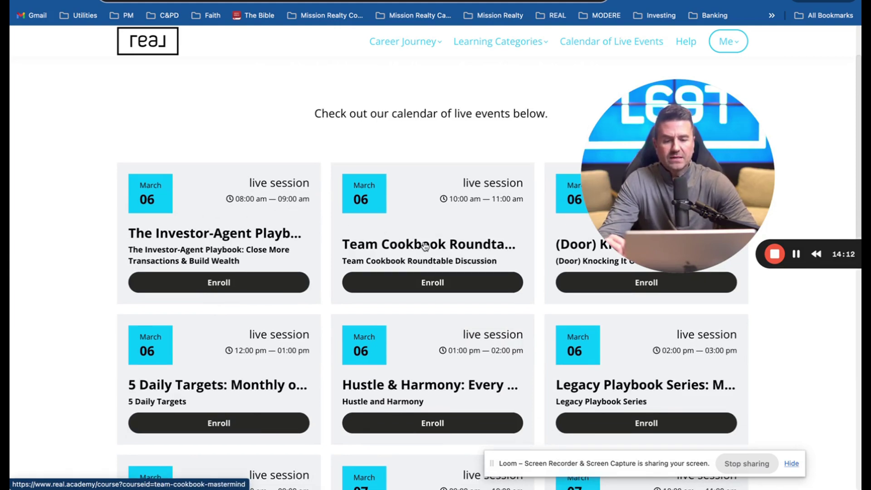
{"action": "scroll", "coordinate": [459, 226], "scroll_direction": "up", "scroll_amount": 2}
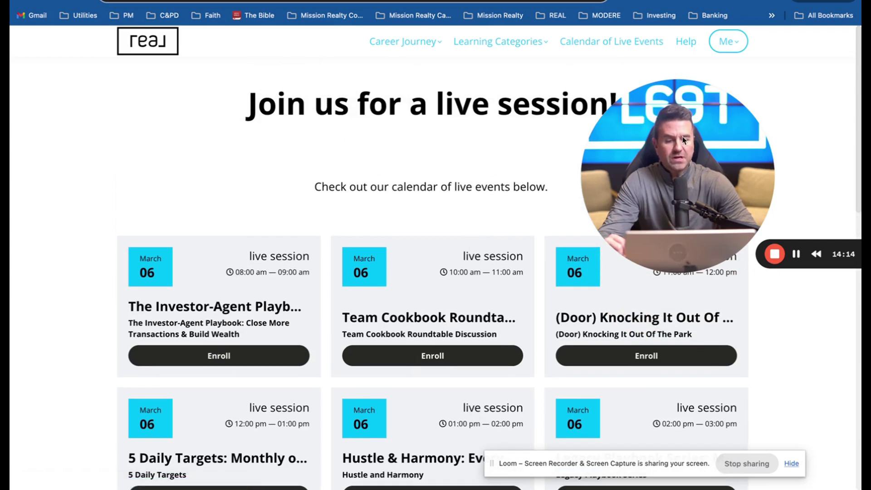
{"action": "left_click_drag", "start_coordinate": [677, 173], "coordinate": [701, 174]}
{"action": "left_click_drag", "start_coordinate": [711, 140], "coordinate": [786, 99]}
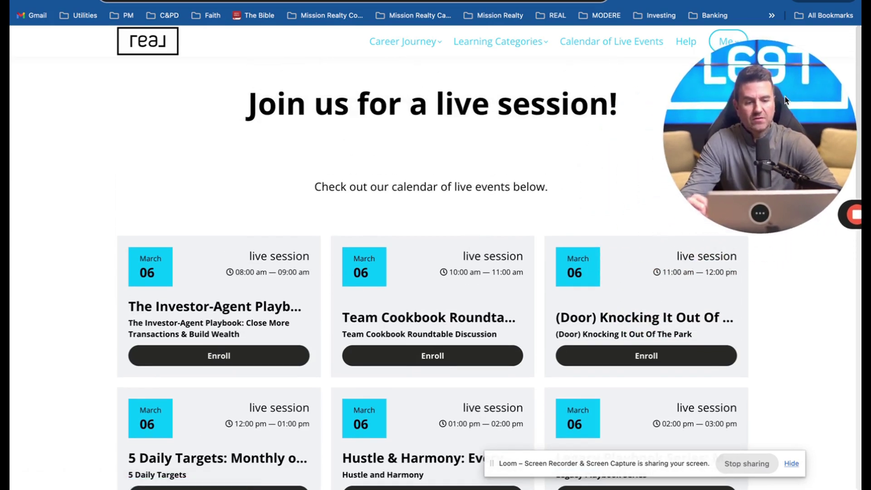
{"action": "scroll", "coordinate": [478, 261], "scroll_direction": "down", "scroll_amount": 3}
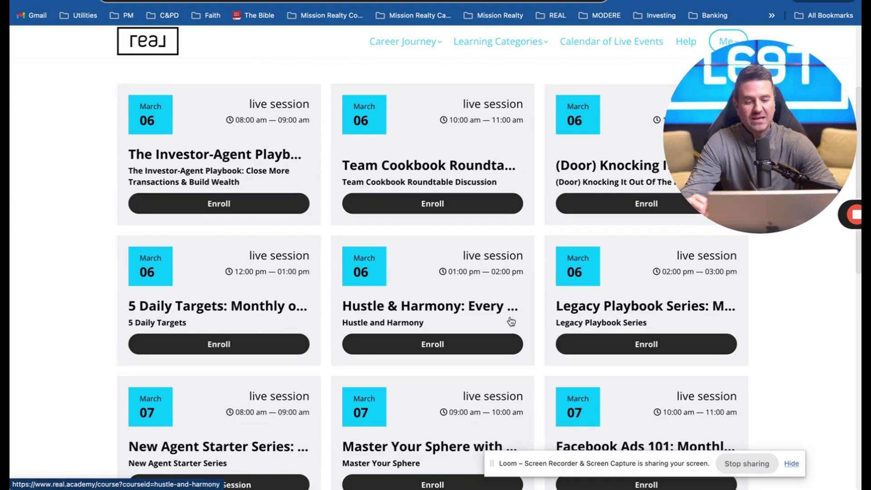
Step: Open the (Door) Knocking It Out Of The Park session and review its schedule, replay and instructor
{"action": "left_click", "coordinate": [625, 145]}
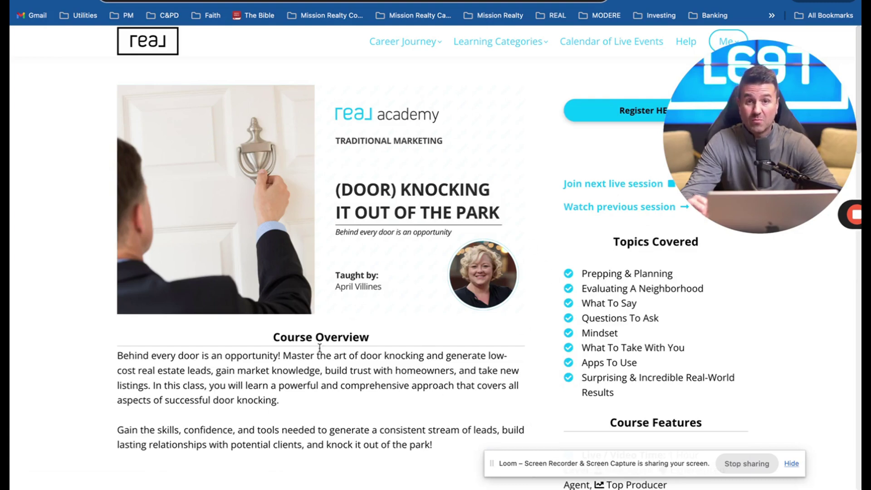
{"action": "scroll", "coordinate": [428, 349], "scroll_direction": "down", "scroll_amount": 1}
{"action": "scroll", "coordinate": [429, 349], "scroll_direction": "down", "scroll_amount": 1}
{"action": "scroll", "coordinate": [477, 307], "scroll_direction": "up", "scroll_amount": 2}
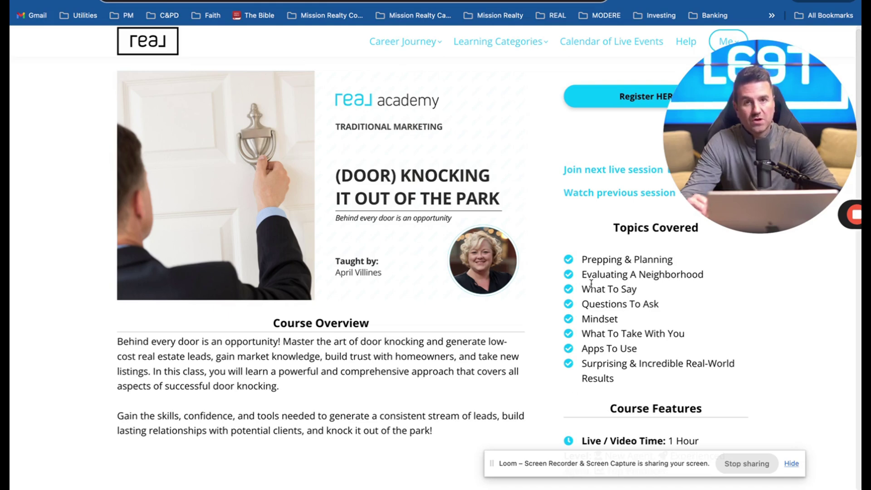
{"action": "scroll", "coordinate": [590, 282], "scroll_direction": "down", "scroll_amount": 3}
{"action": "scroll", "coordinate": [591, 282], "scroll_direction": "down", "scroll_amount": 3}
{"action": "scroll", "coordinate": [590, 282], "scroll_direction": "down", "scroll_amount": 3}
{"action": "scroll", "coordinate": [591, 283], "scroll_direction": "down", "scroll_amount": 3}
{"action": "scroll", "coordinate": [591, 287], "scroll_direction": "down", "scroll_amount": 3}
{"action": "scroll", "coordinate": [590, 287], "scroll_direction": "down", "scroll_amount": 2}
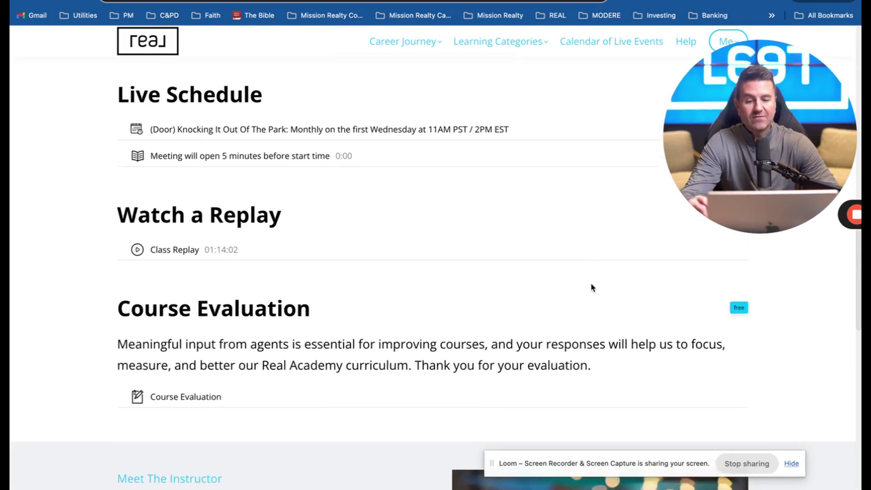
{"action": "scroll", "coordinate": [590, 288], "scroll_direction": "up", "scroll_amount": 2}
{"action": "scroll", "coordinate": [591, 287], "scroll_direction": "down", "scroll_amount": 2}
{"action": "scroll", "coordinate": [590, 288], "scroll_direction": "down", "scroll_amount": 4}
{"action": "scroll", "coordinate": [591, 287], "scroll_direction": "down", "scroll_amount": 1}
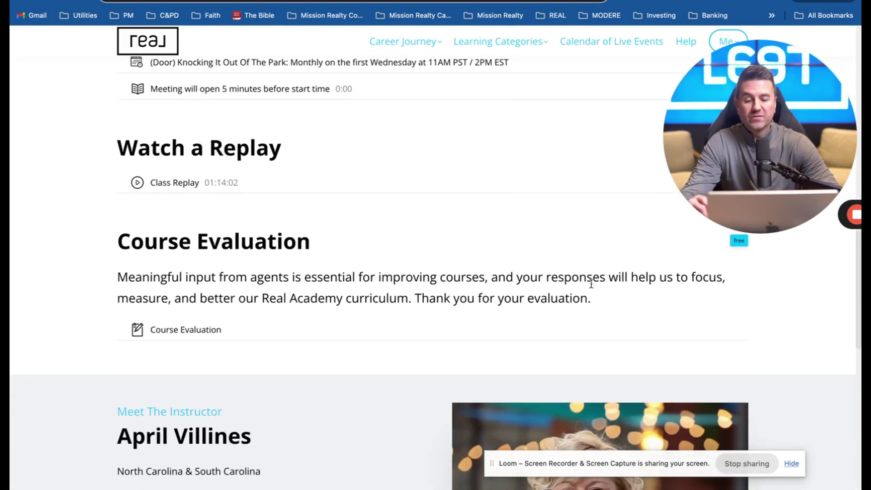
{"action": "scroll", "coordinate": [590, 287], "scroll_direction": "down", "scroll_amount": 3}
{"action": "scroll", "coordinate": [591, 287], "scroll_direction": "down", "scroll_amount": 3}
{"action": "scroll", "coordinate": [591, 287], "scroll_direction": "down", "scroll_amount": 3}
{"action": "scroll", "coordinate": [591, 287], "scroll_direction": "up", "scroll_amount": 6}
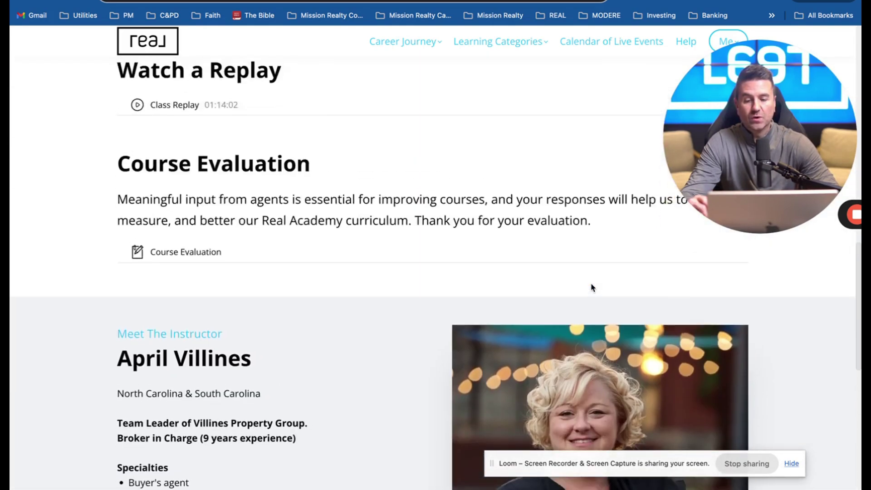
{"action": "scroll", "coordinate": [592, 287], "scroll_direction": "up", "scroll_amount": 6}
{"action": "scroll", "coordinate": [591, 287], "scroll_direction": "up", "scroll_amount": 8}
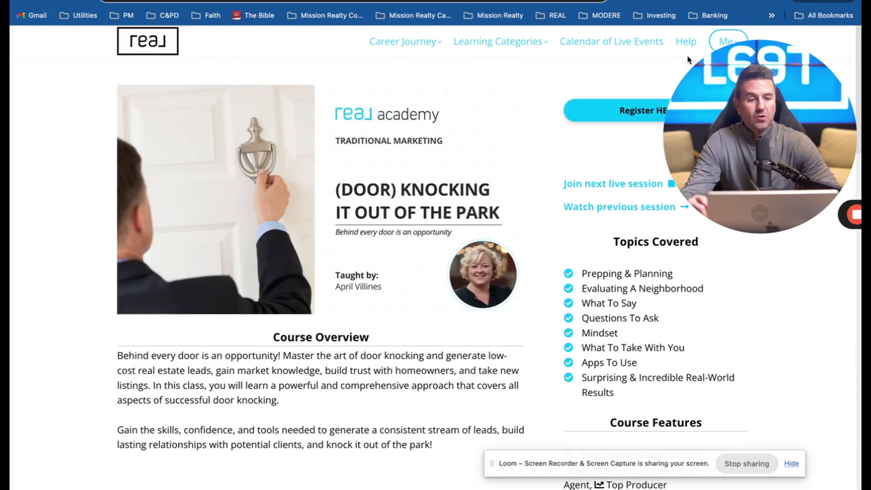